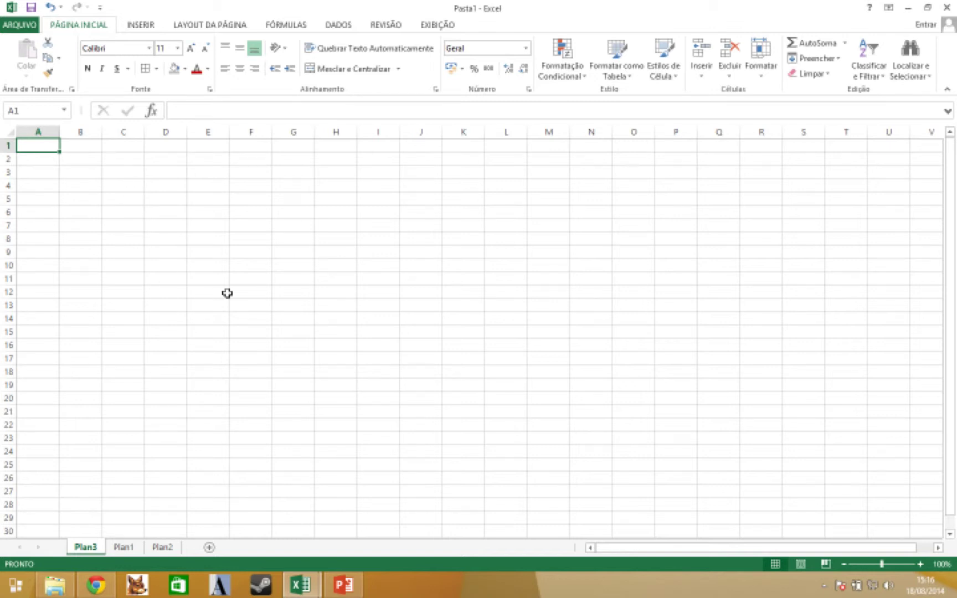
- Look through the workbook information page and the border, fill colour and font colour options
click(28, 25)
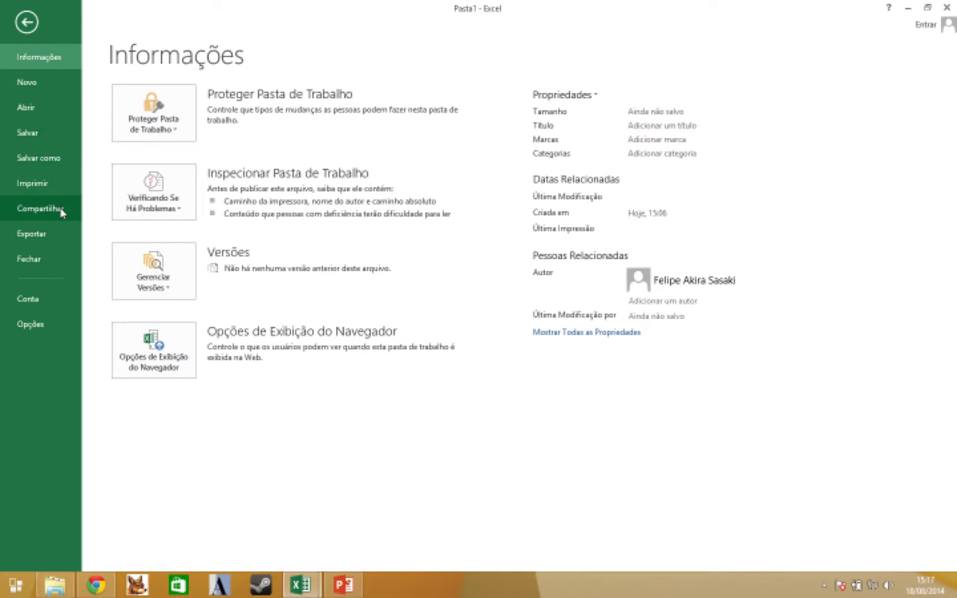
click(27, 22)
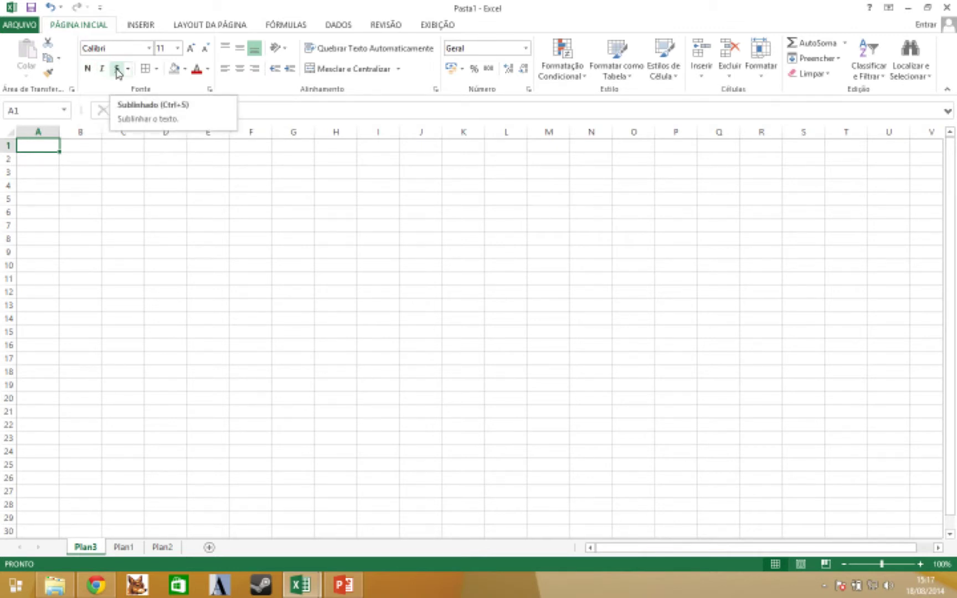
click(159, 70)
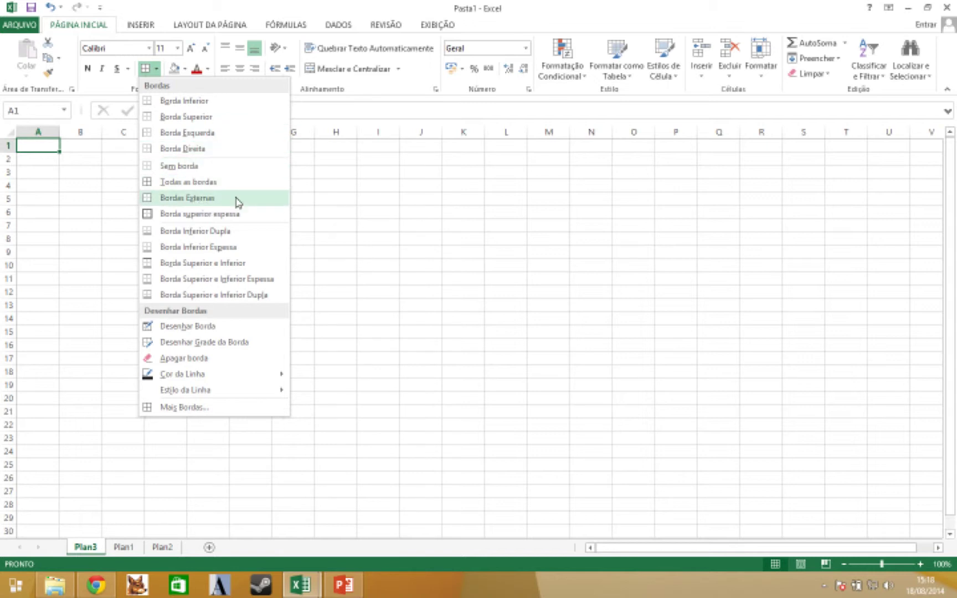
click(131, 90)
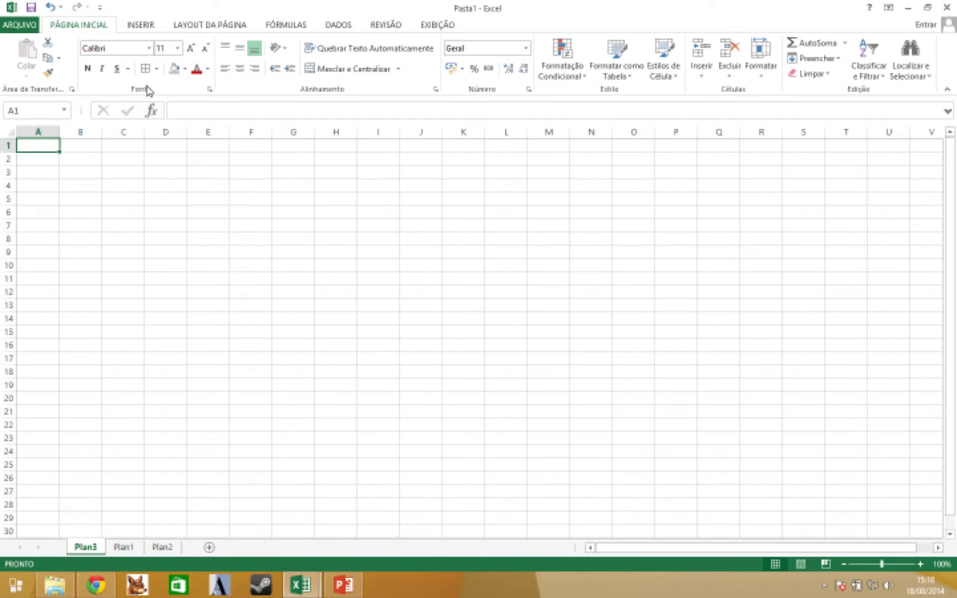
click(185, 70)
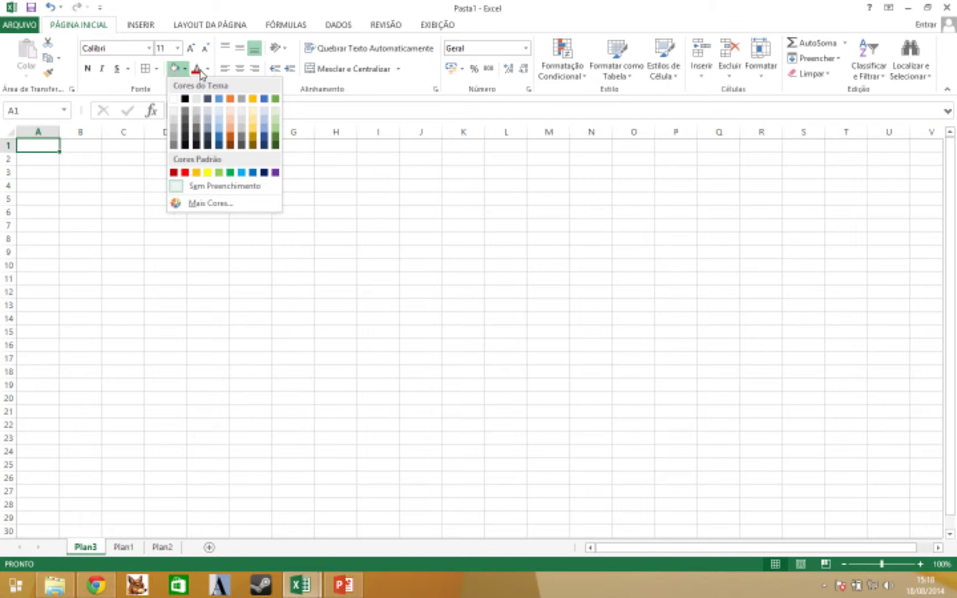
click(209, 70)
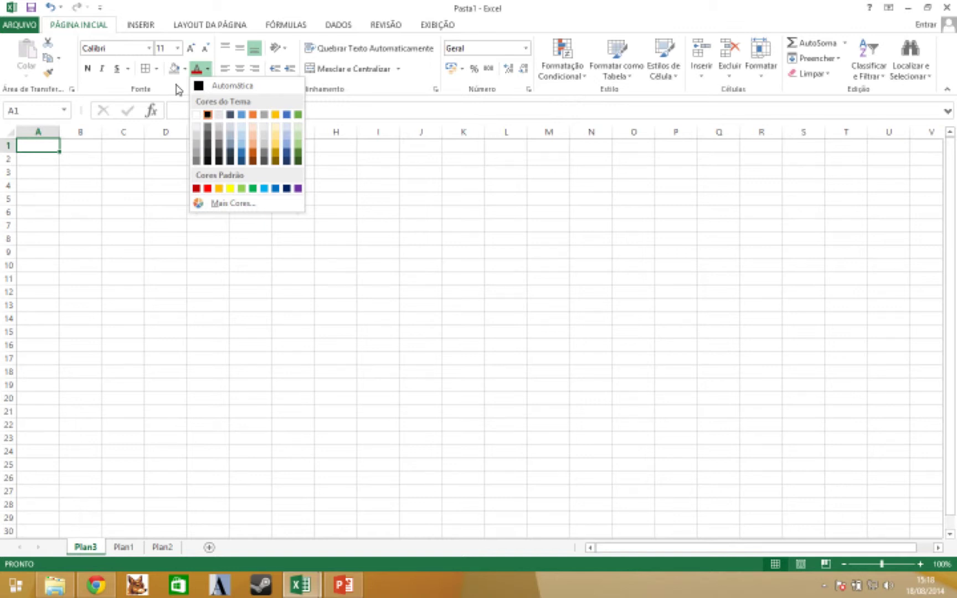
click(161, 325)
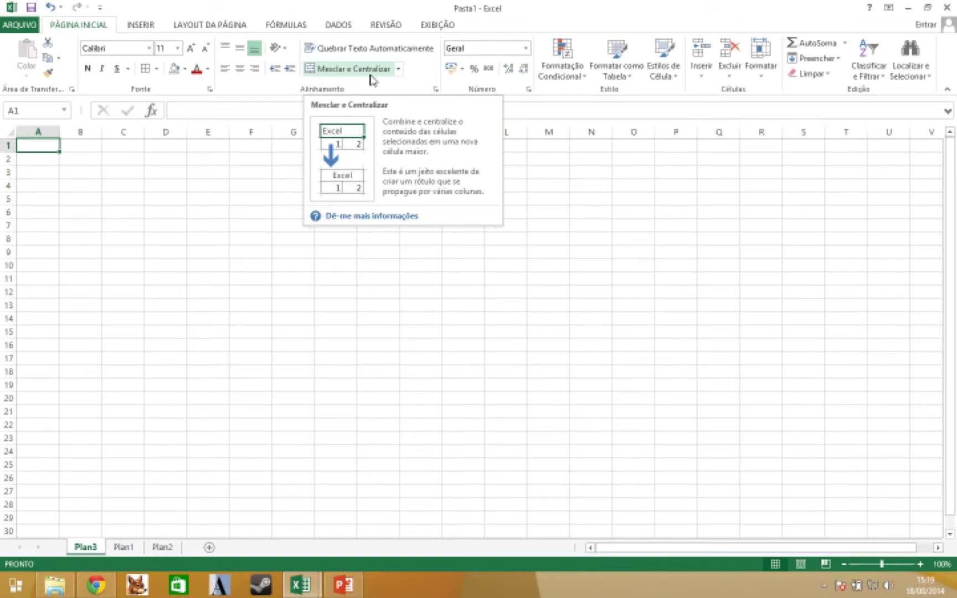
click(123, 185)
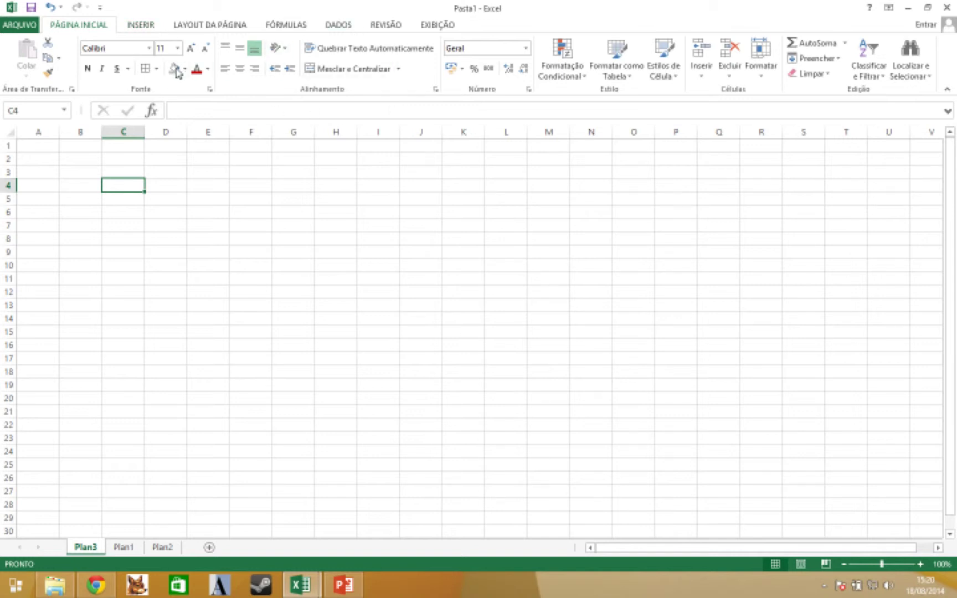
- On sheet Plan1, enter the sample text DESCRIÇÃO in cell B16 and delete it again
click(124, 548)
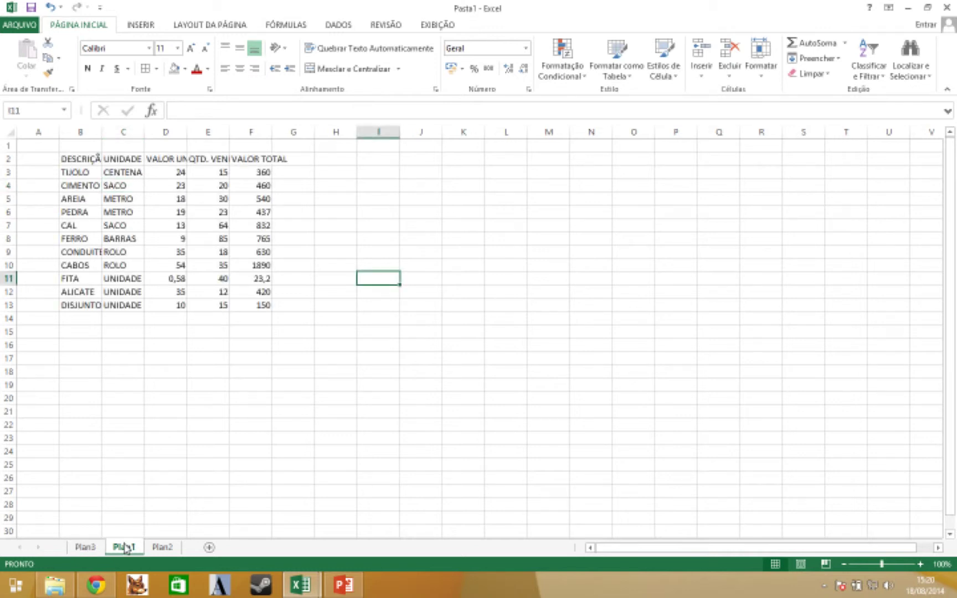
click(123, 412)
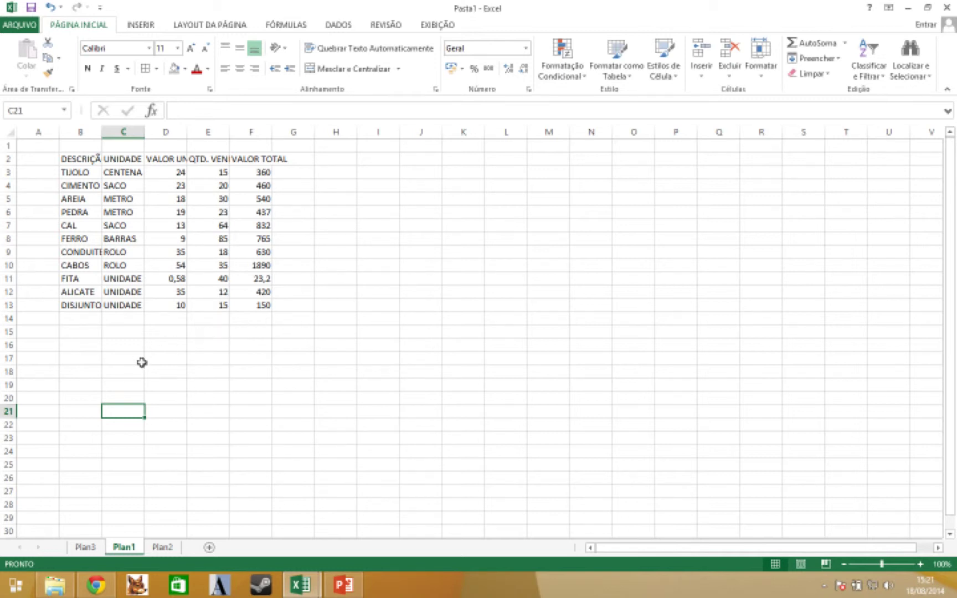
click(89, 345)
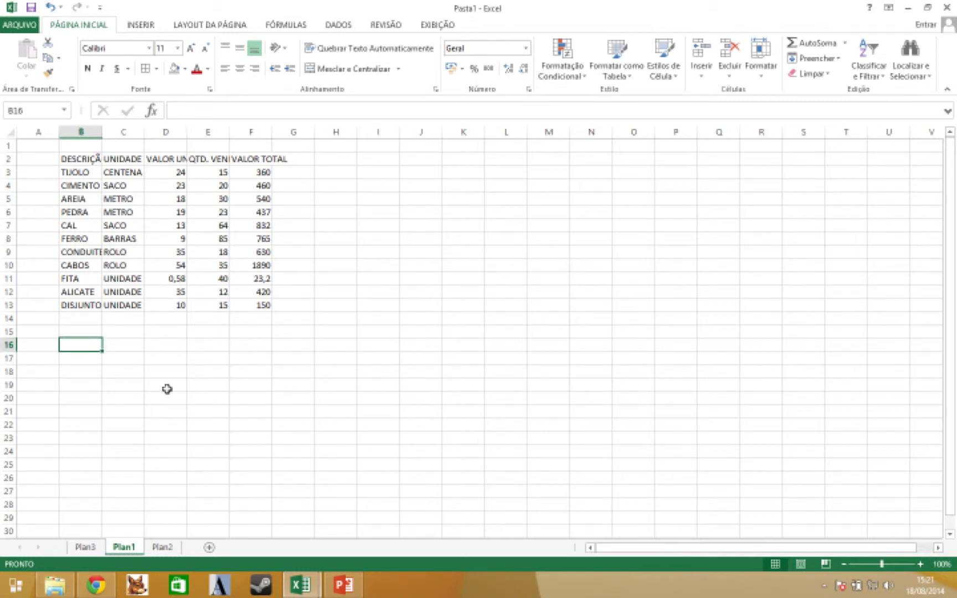
text(DESCRI)
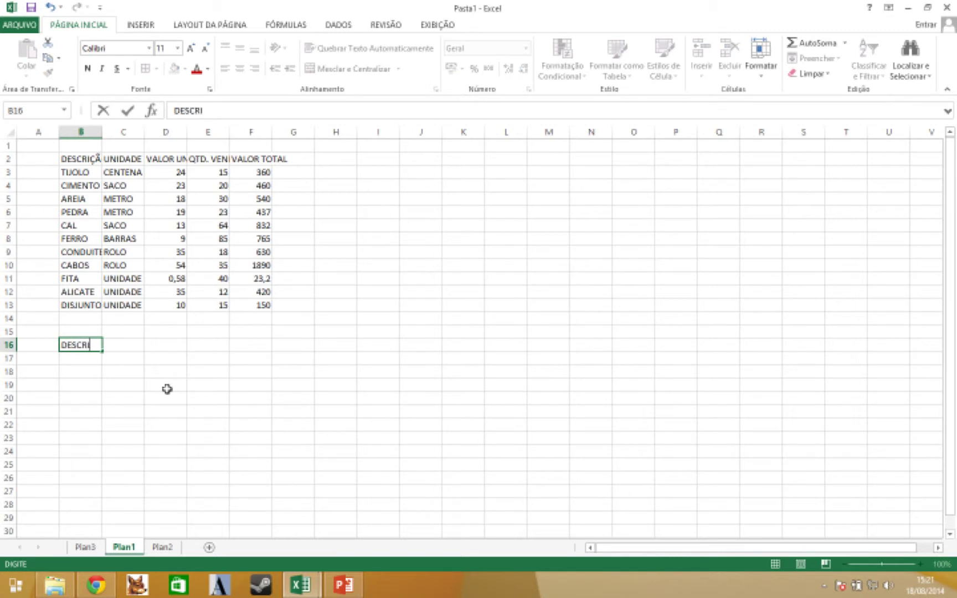
text(ÇÃO)
key(Return)
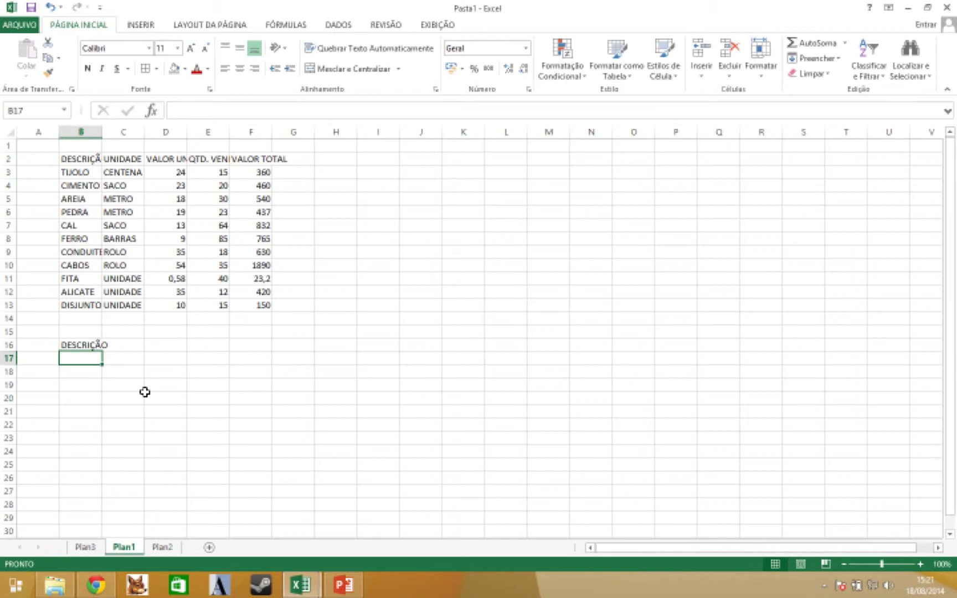
click(89, 343)
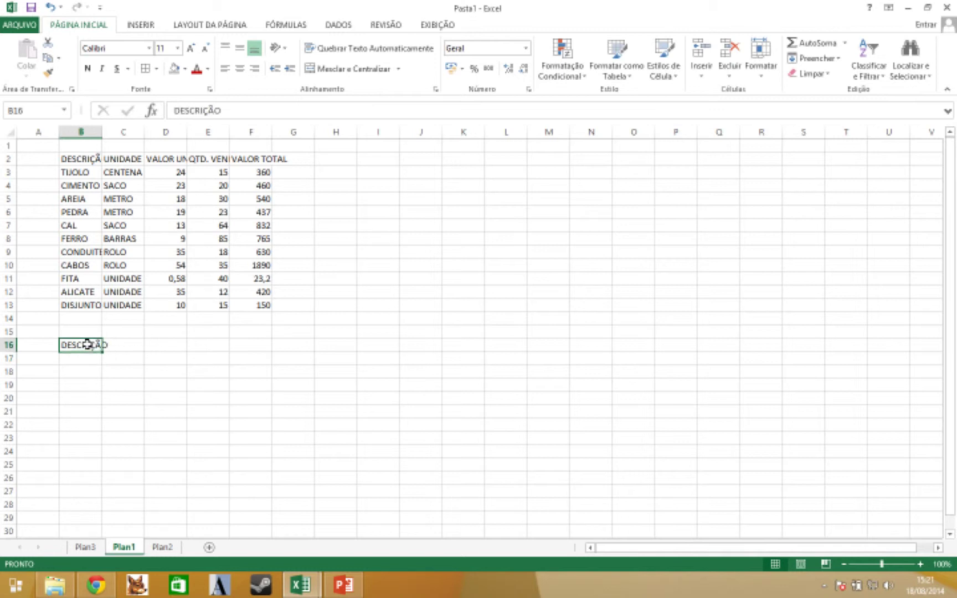
key(Delete)
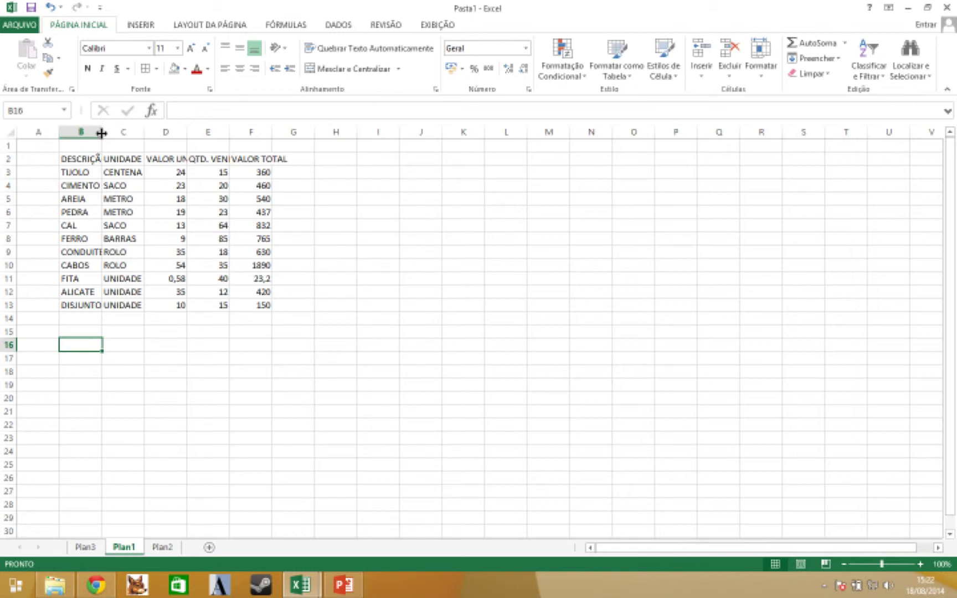
- Widen columns B through F of the product table on sheet Plan1 so every header and entry fits
drag(101, 133, 396, 133)
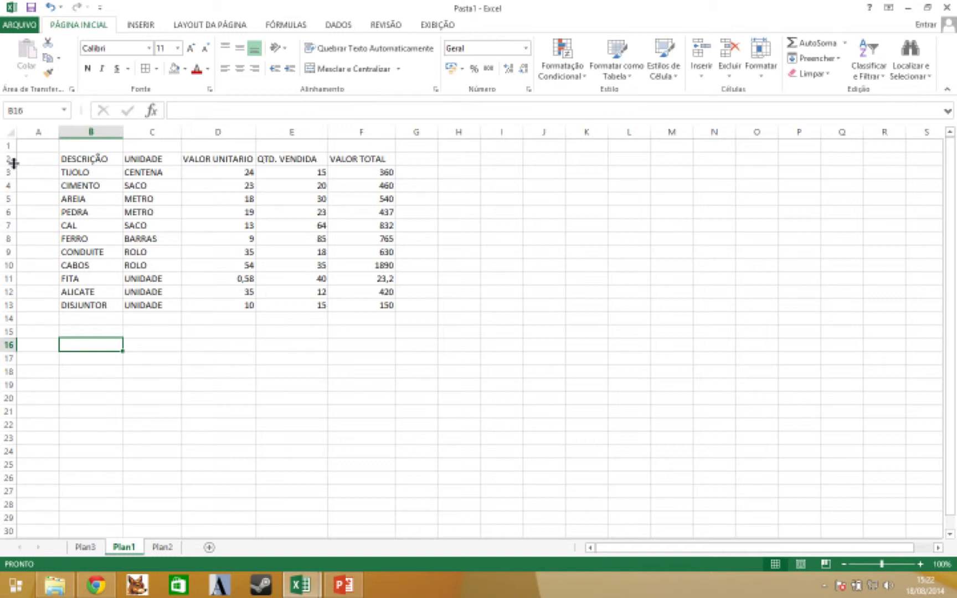
- Increase the height of header row 2 and undo the change
drag(11, 164, 10, 178)
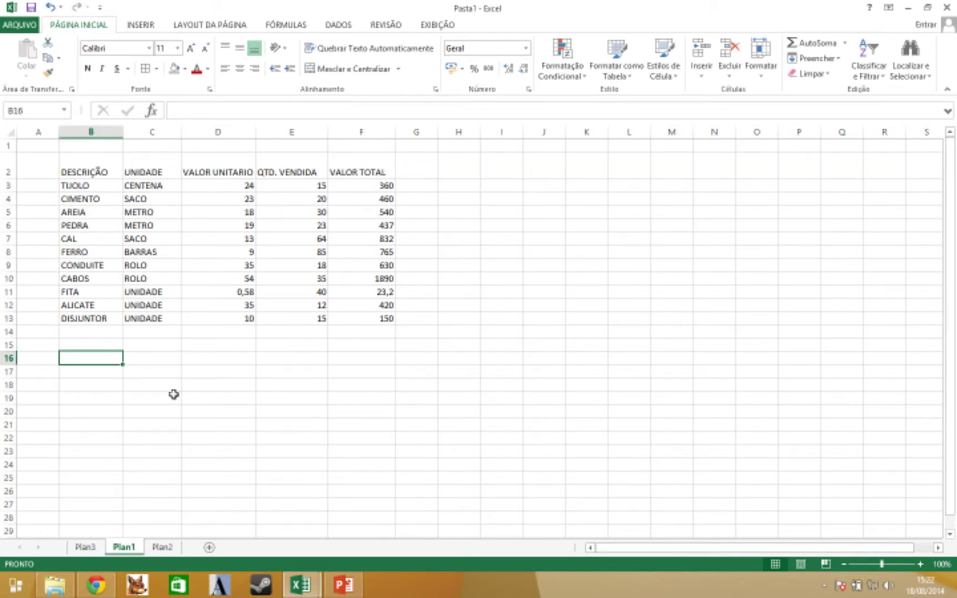
click(53, 8)
click(176, 397)
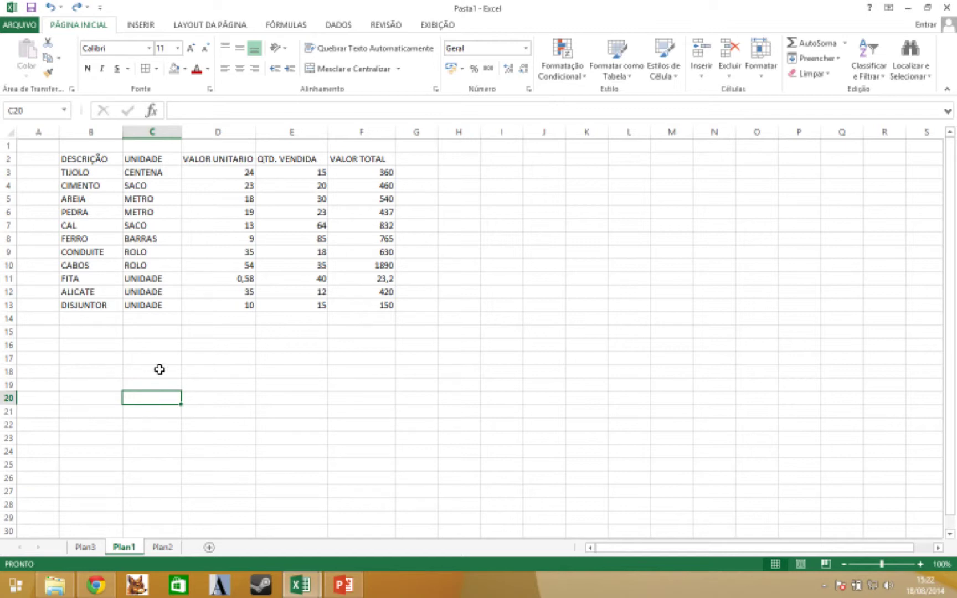
- Review the finished, formatted price table on sheet Plan2 and return to sheet Plan1
click(163, 548)
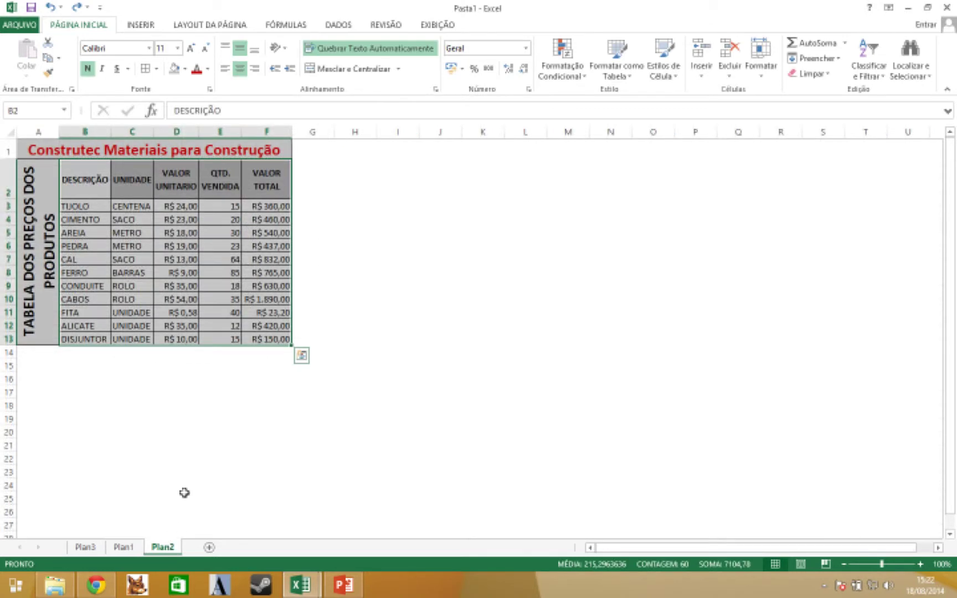
click(221, 409)
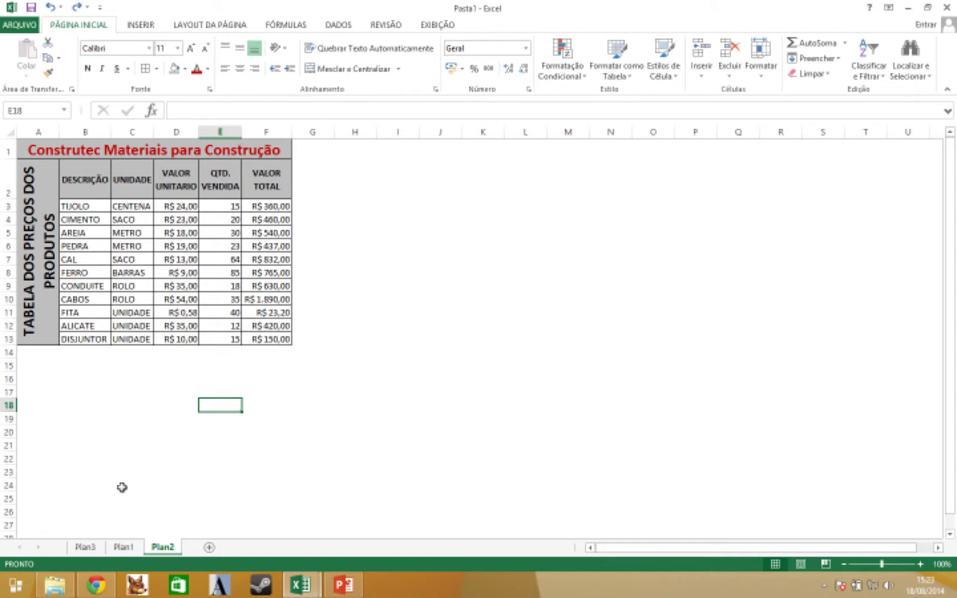
click(119, 549)
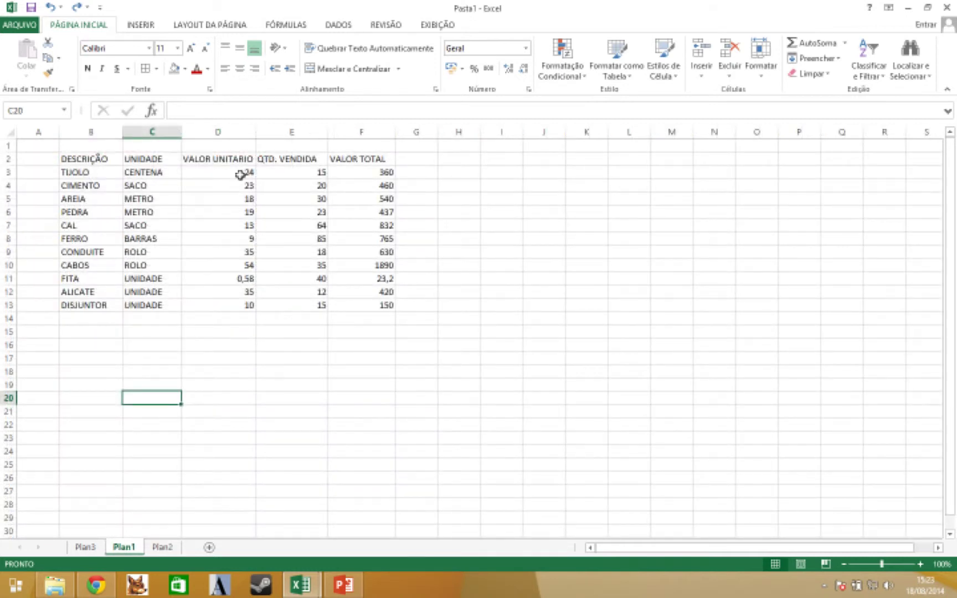
- Format the TIJOLO unit price in cell D3 as Moeda with the R$ symbol and two decimal places
click(241, 174)
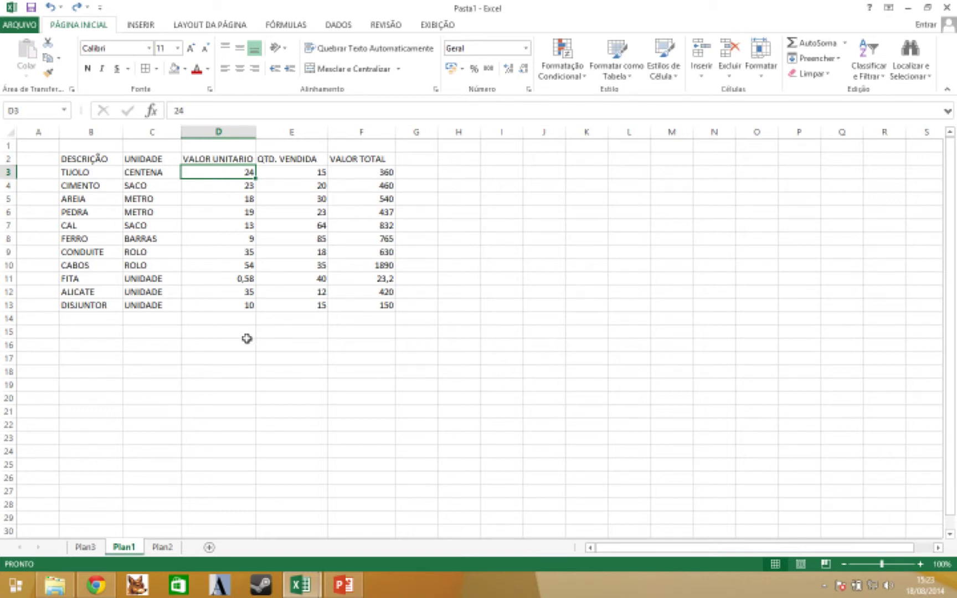
right_click(236, 175)
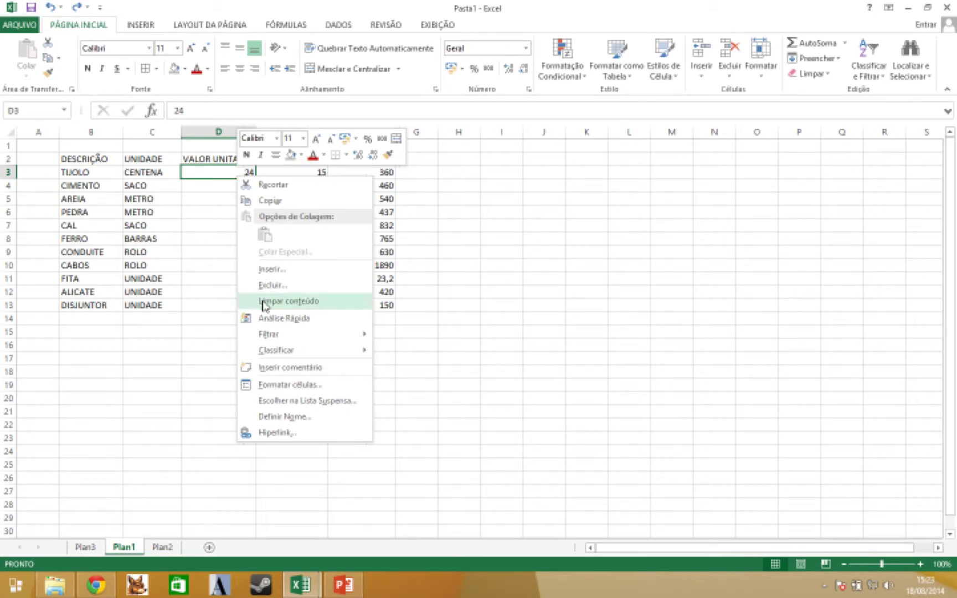
click(338, 387)
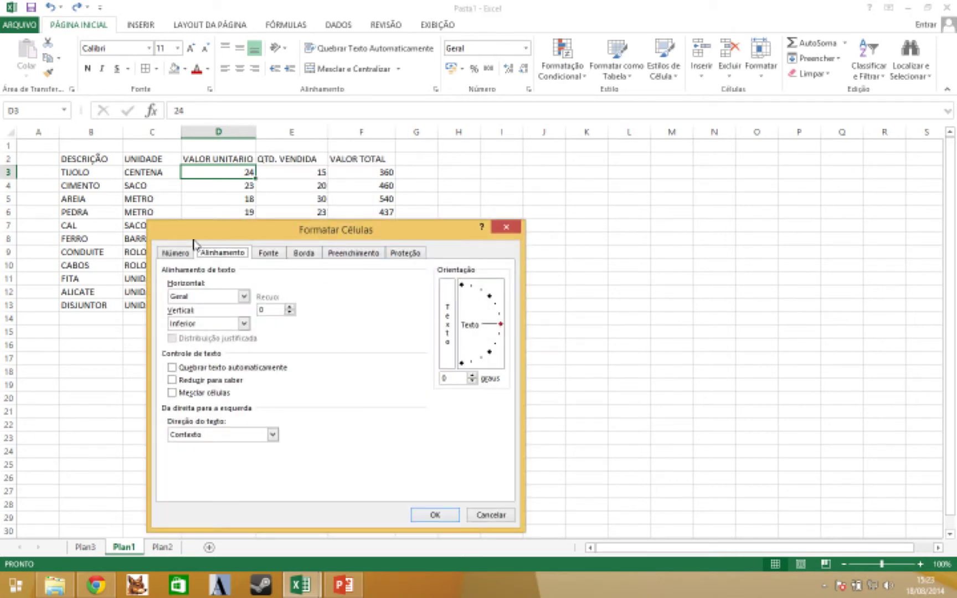
drag(245, 234, 385, 121)
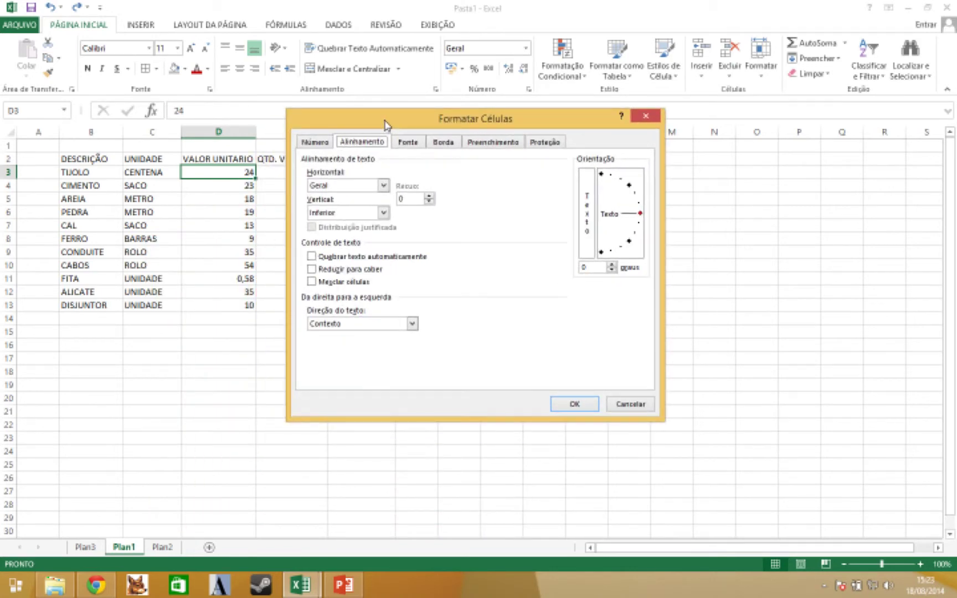
click(314, 143)
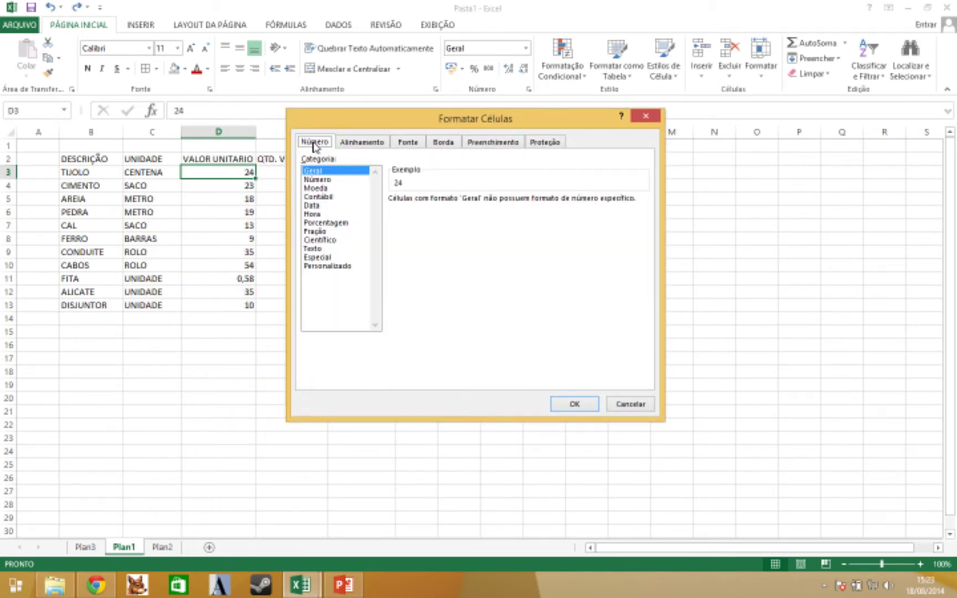
click(316, 189)
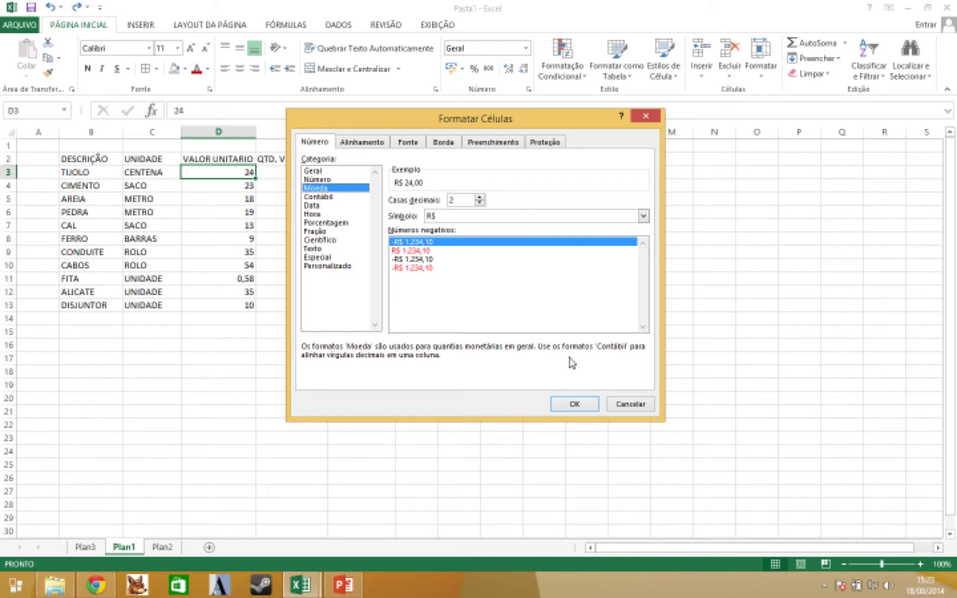
click(575, 405)
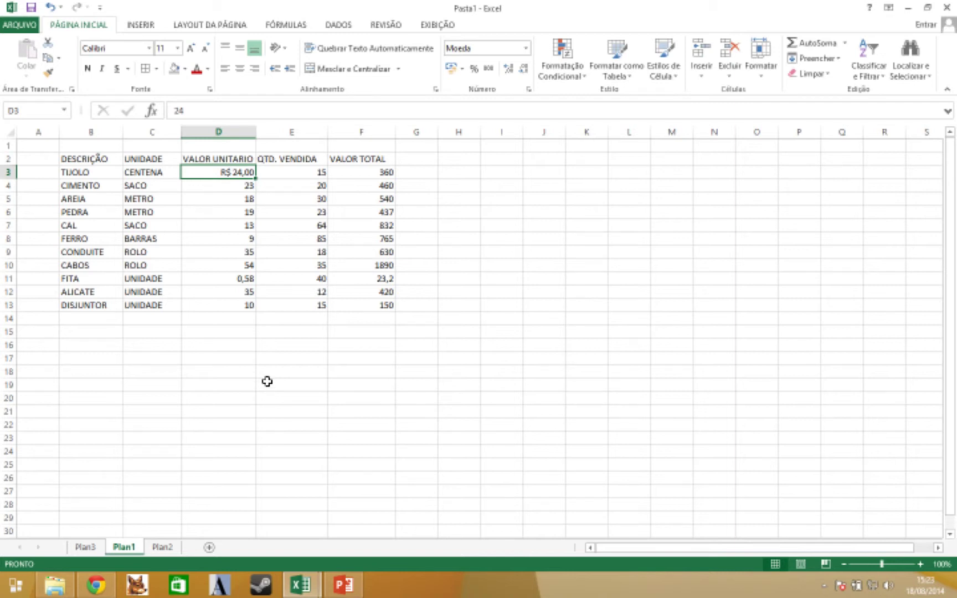
- Format the remaining unit prices in D4:D13 as Moeda with the R$ symbol and two decimal places
click(229, 187)
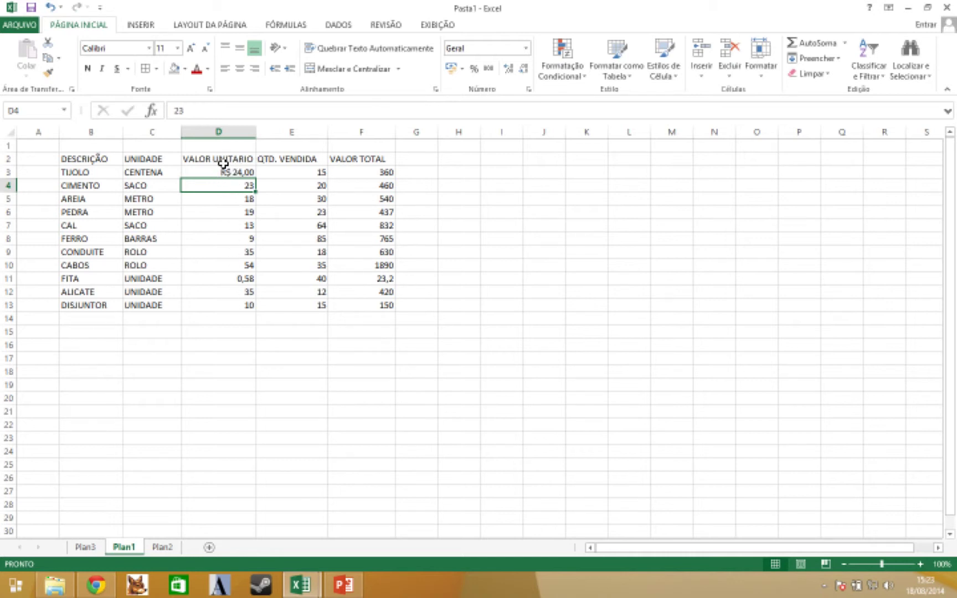
drag(230, 186, 238, 299)
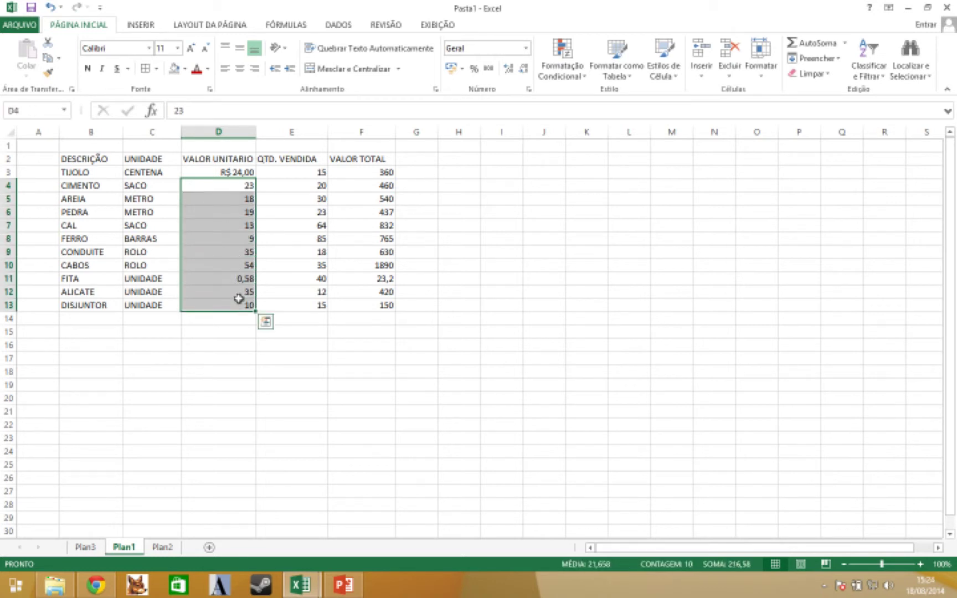
right_click(230, 263)
click(276, 474)
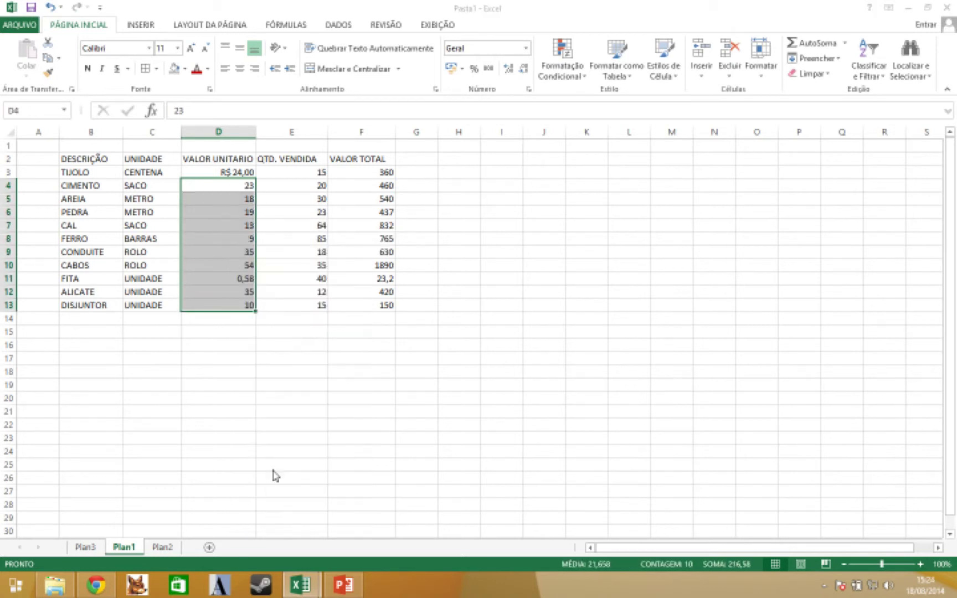
click(131, 340)
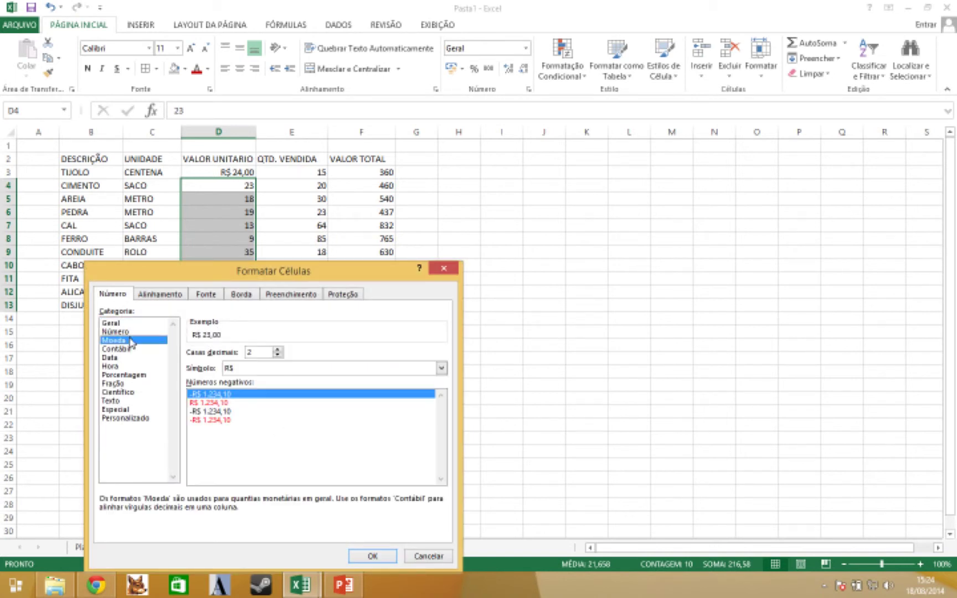
click(385, 557)
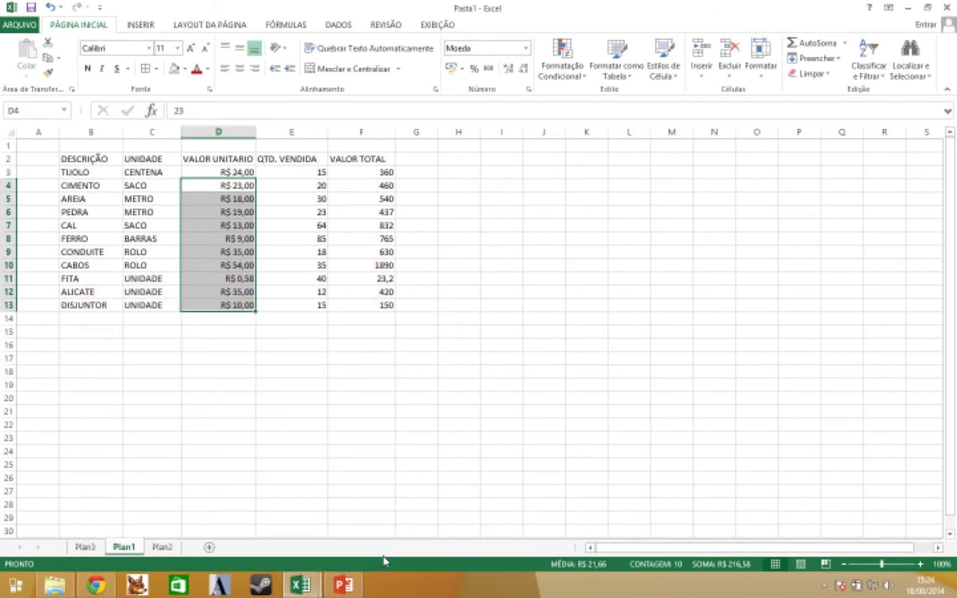
click(236, 347)
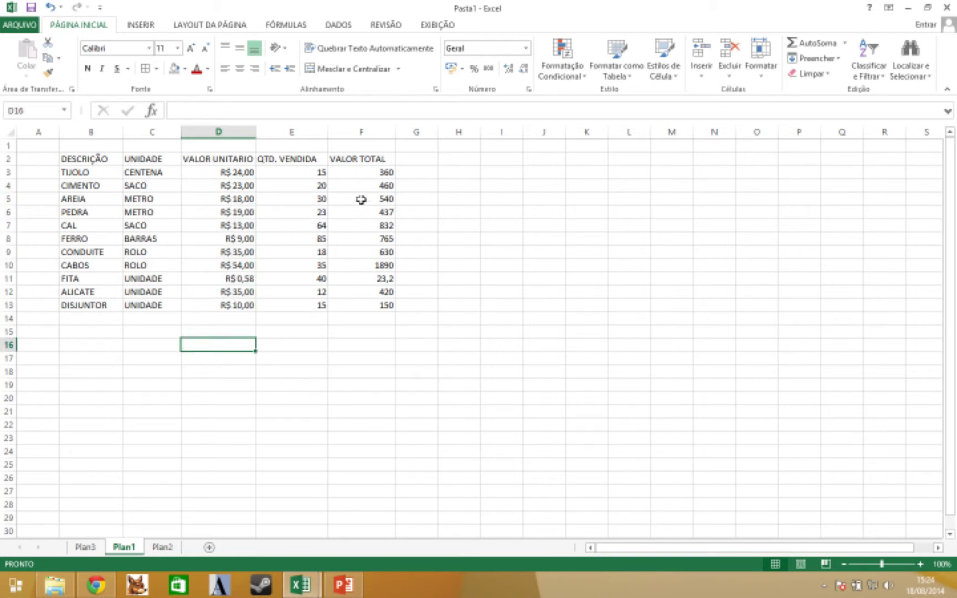
- Format the VALOR TOTAL amounts in F3:F13 as Moeda with the R$ symbol and two decimal places
drag(363, 173, 369, 300)
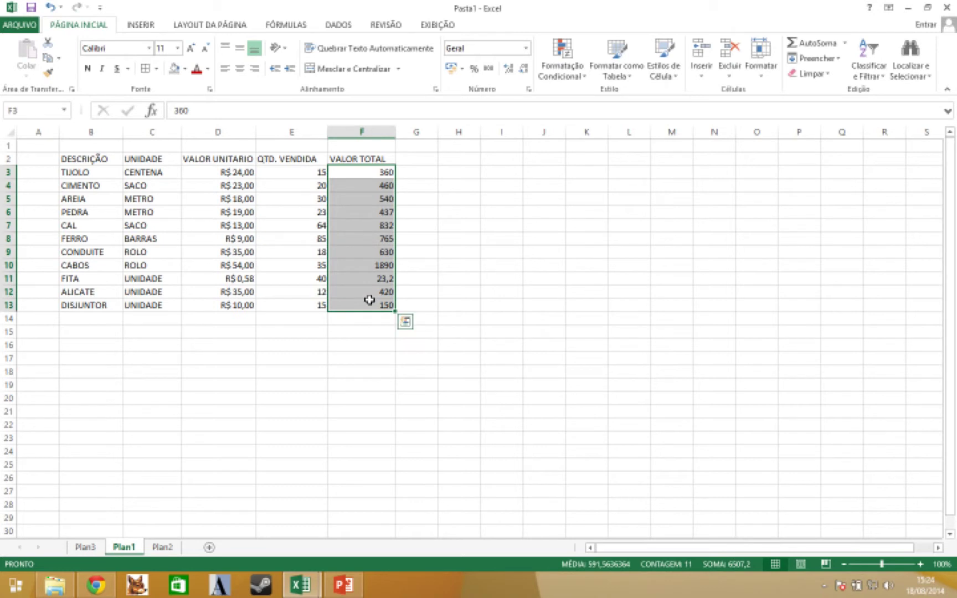
right_click(344, 212)
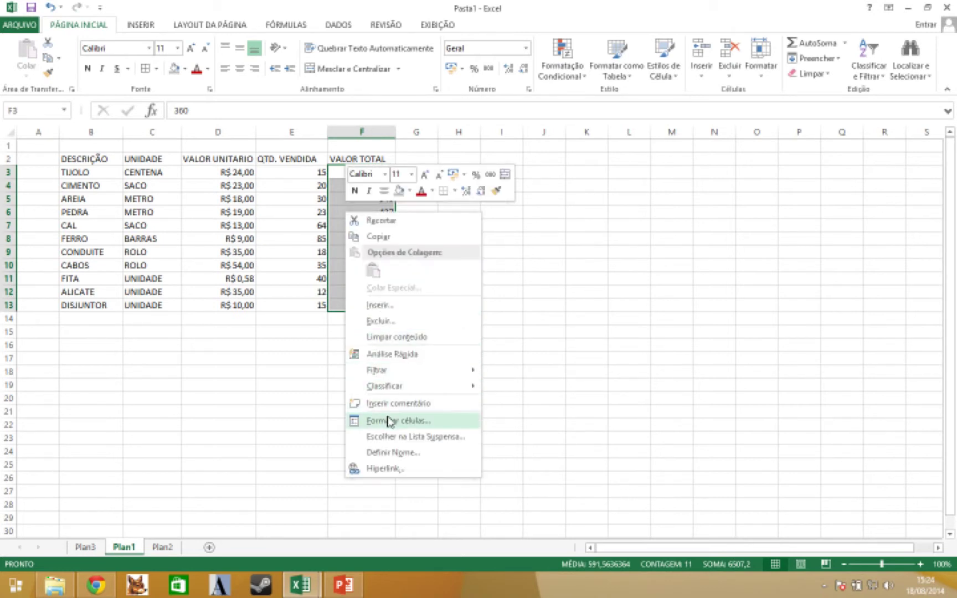
click(390, 422)
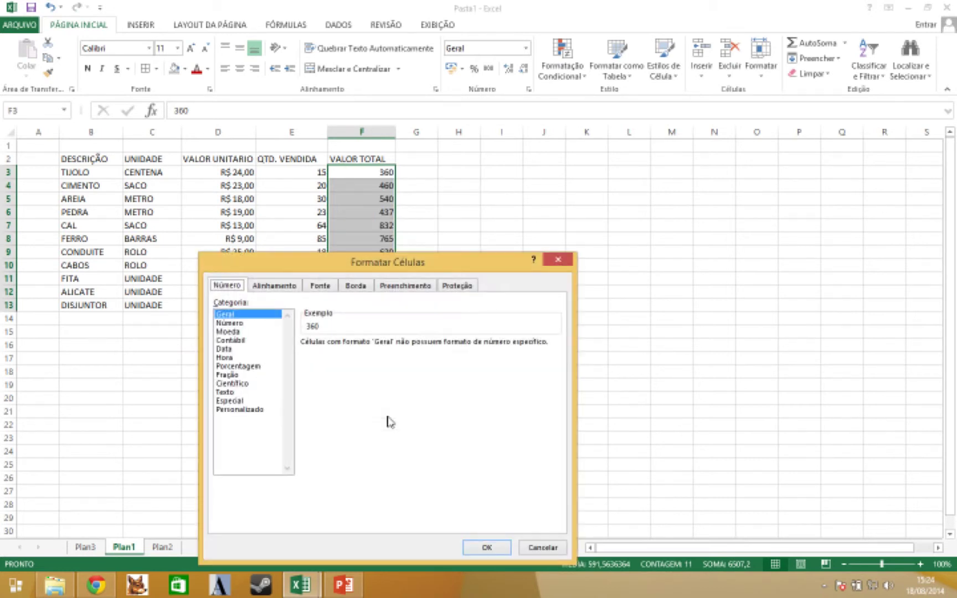
click(242, 332)
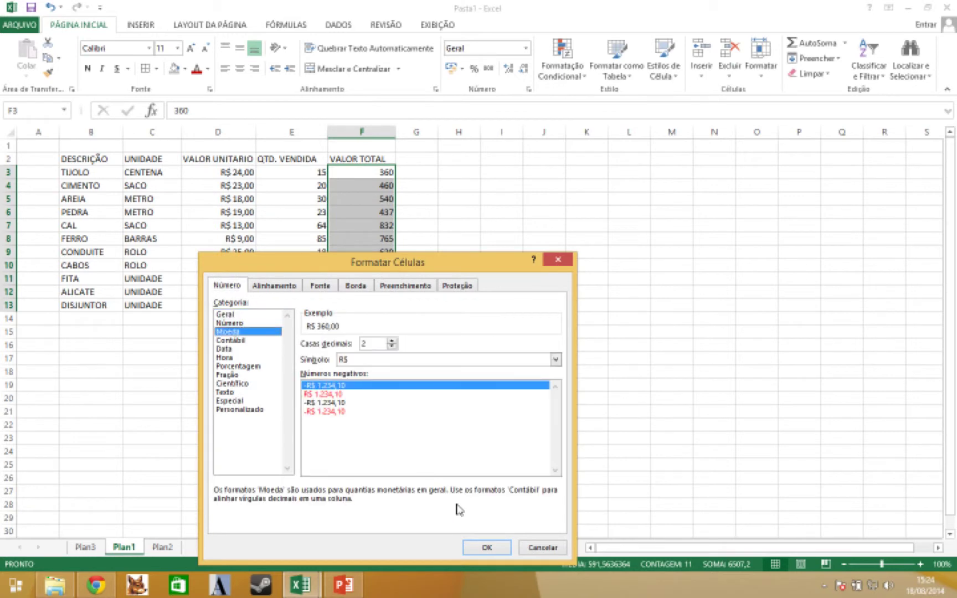
click(480, 547)
click(302, 400)
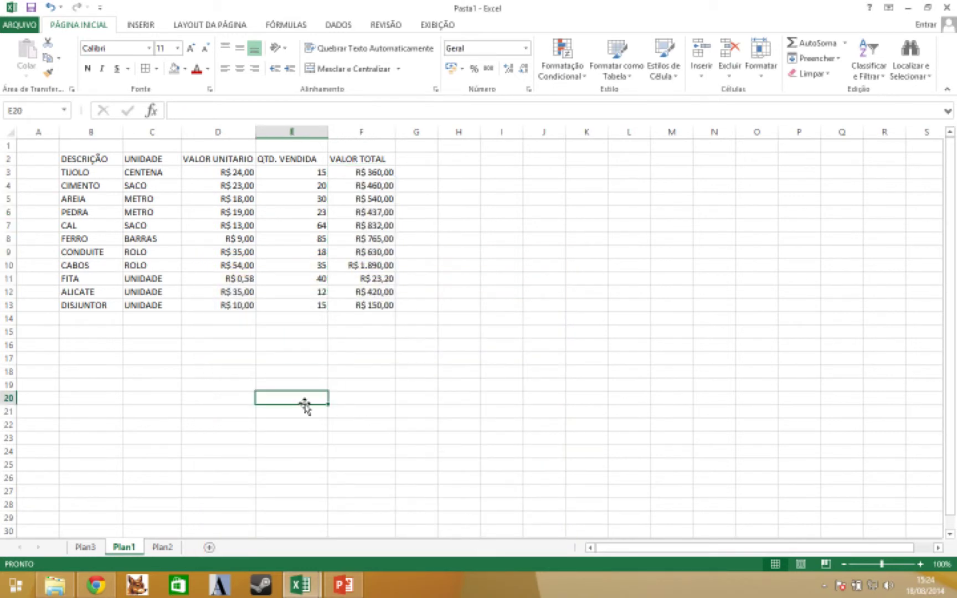
- Check the finished example on sheet Plan2 and apply all borders to the table range B2:F13 on Plan1
click(162, 548)
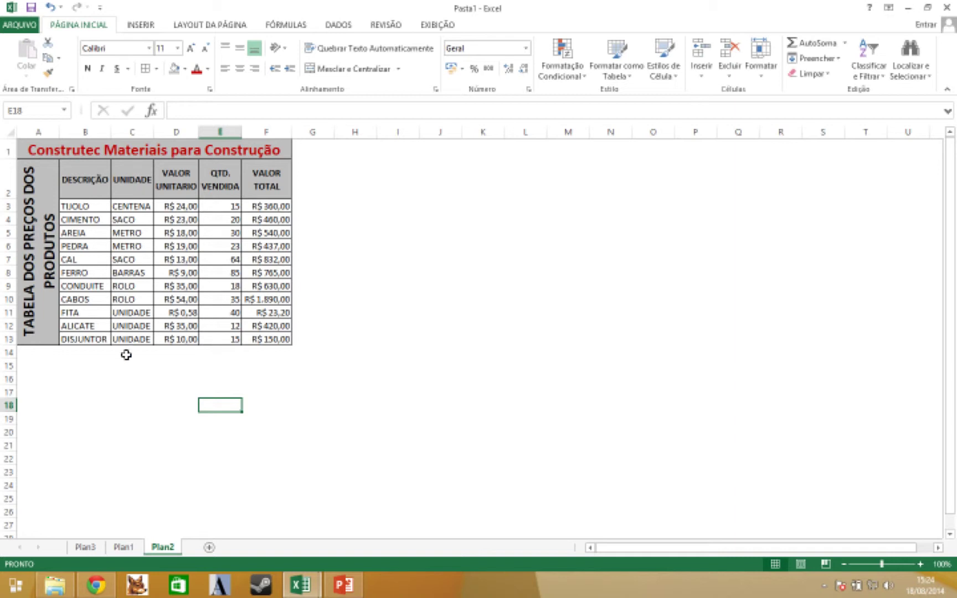
click(123, 549)
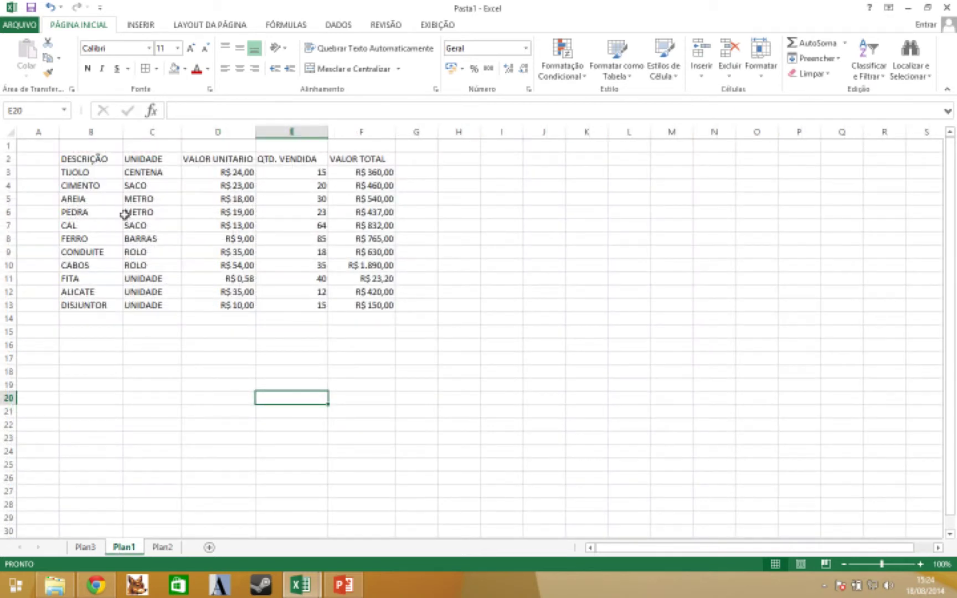
drag(100, 160, 343, 303)
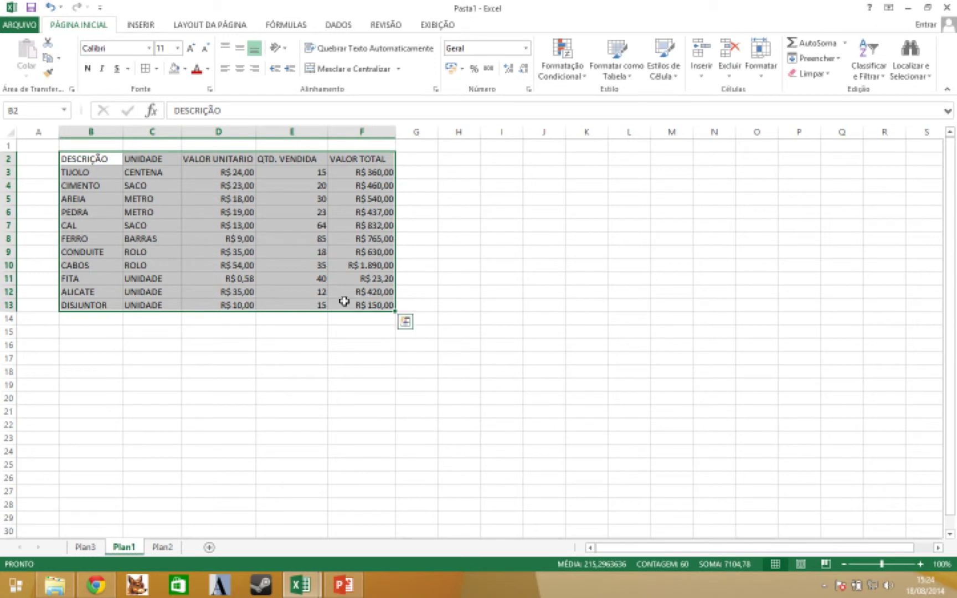
click(157, 69)
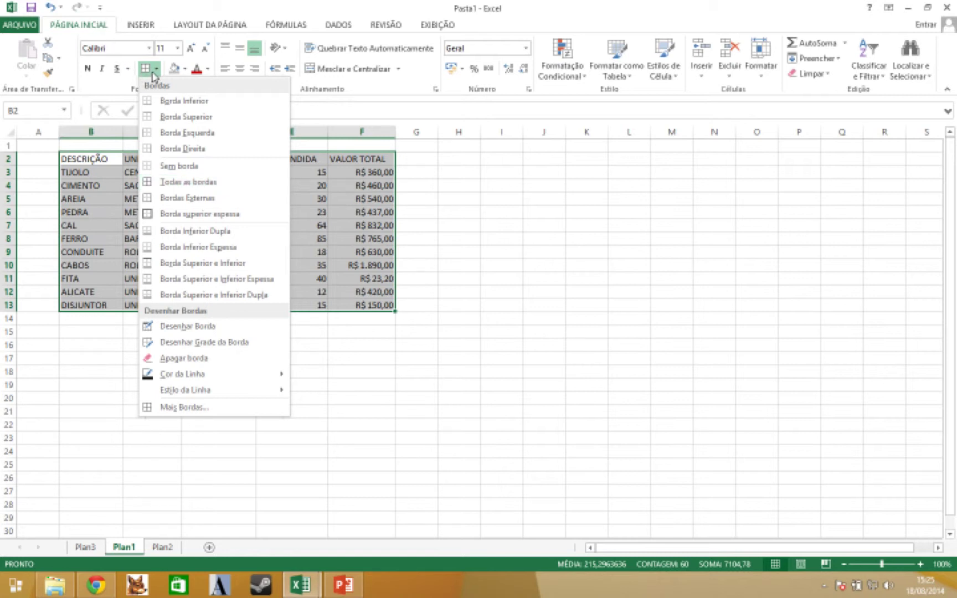
click(179, 183)
click(152, 344)
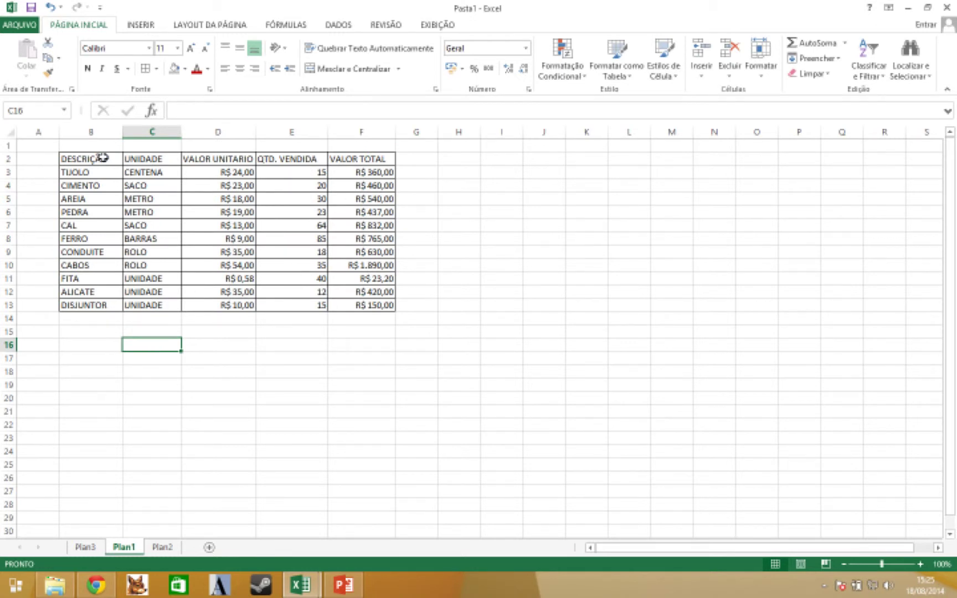
- Fill the header cells B2:F2 with a gray theme color
drag(107, 159, 341, 157)
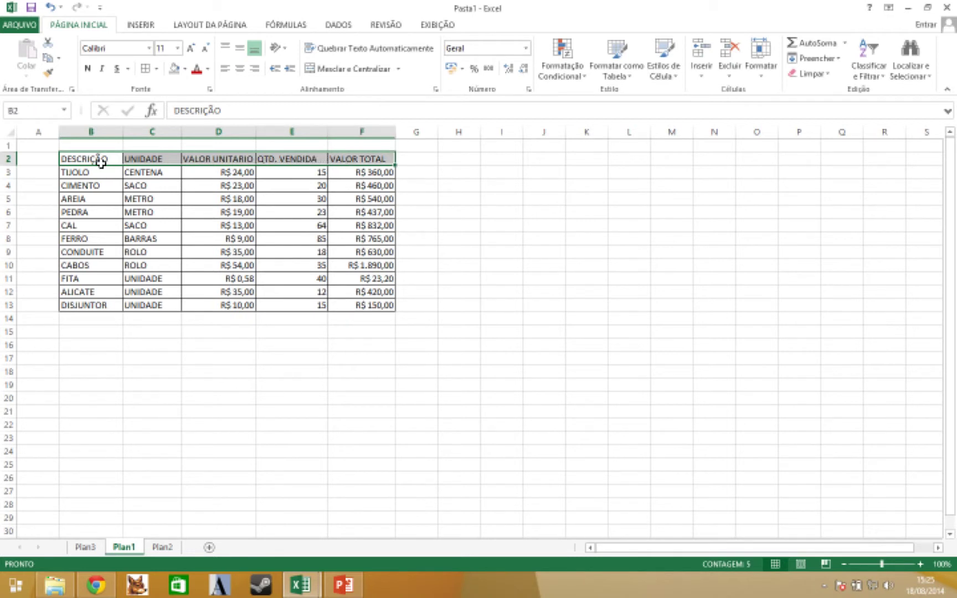
click(185, 69)
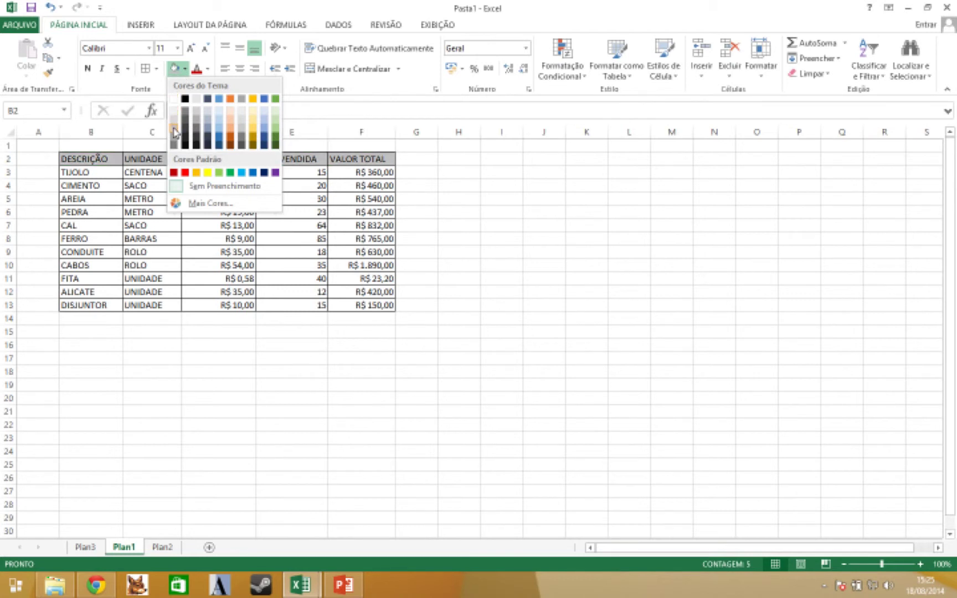
click(174, 132)
click(161, 369)
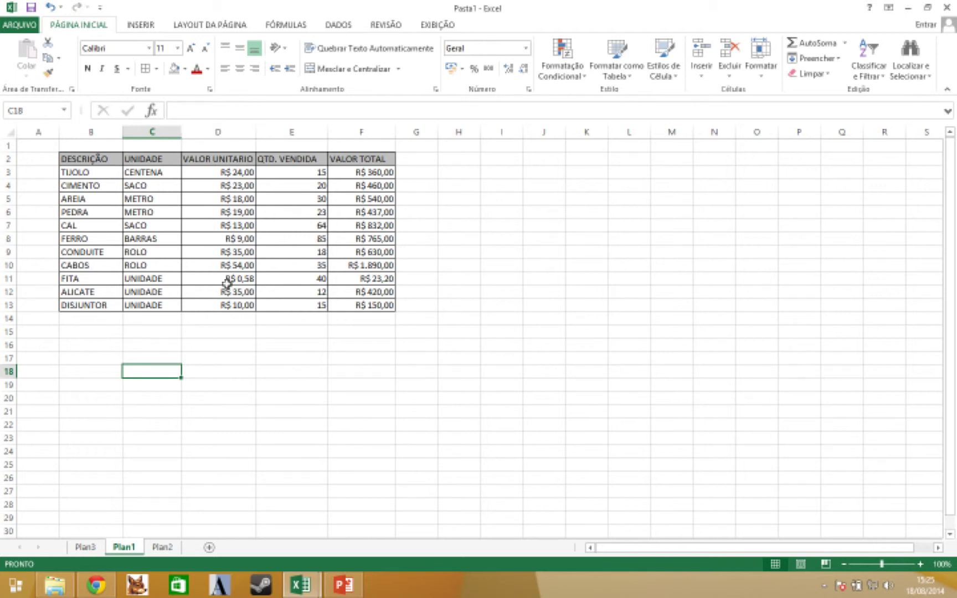
- Compare with sheet Plan2 and turn on automatic text wrapping for the headers in D2:F2 on Plan1
click(162, 547)
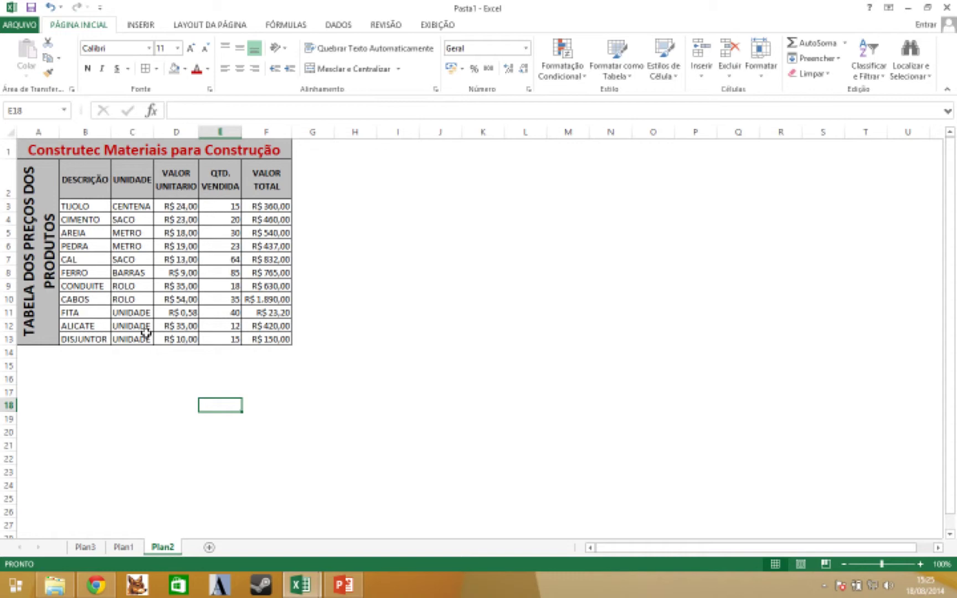
click(123, 547)
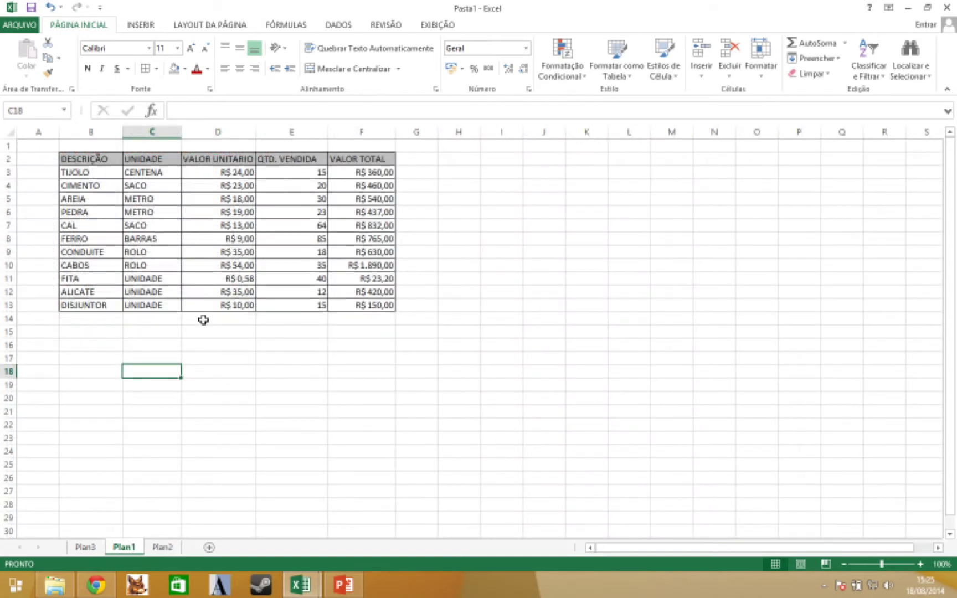
click(226, 160)
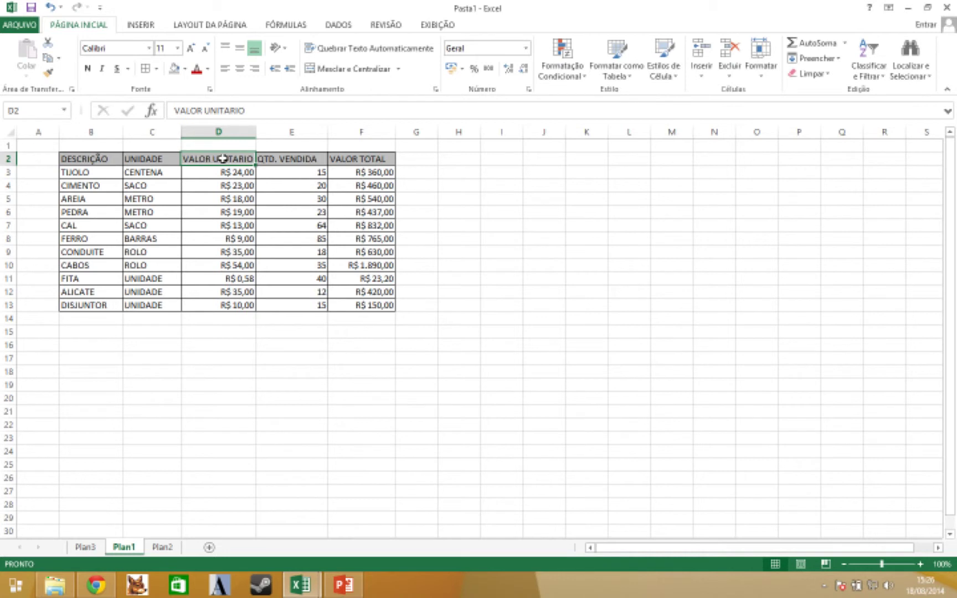
drag(222, 159, 347, 159)
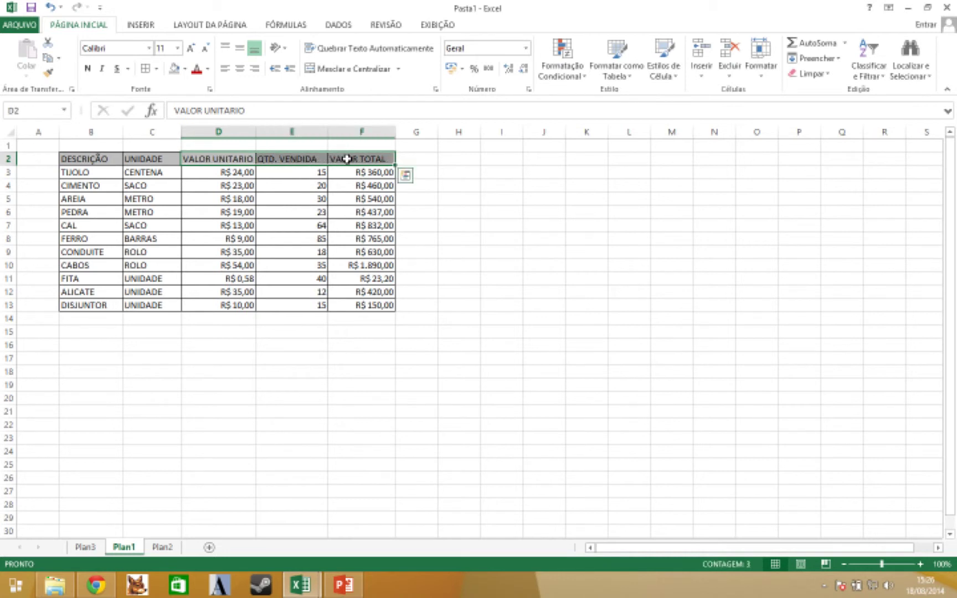
click(370, 50)
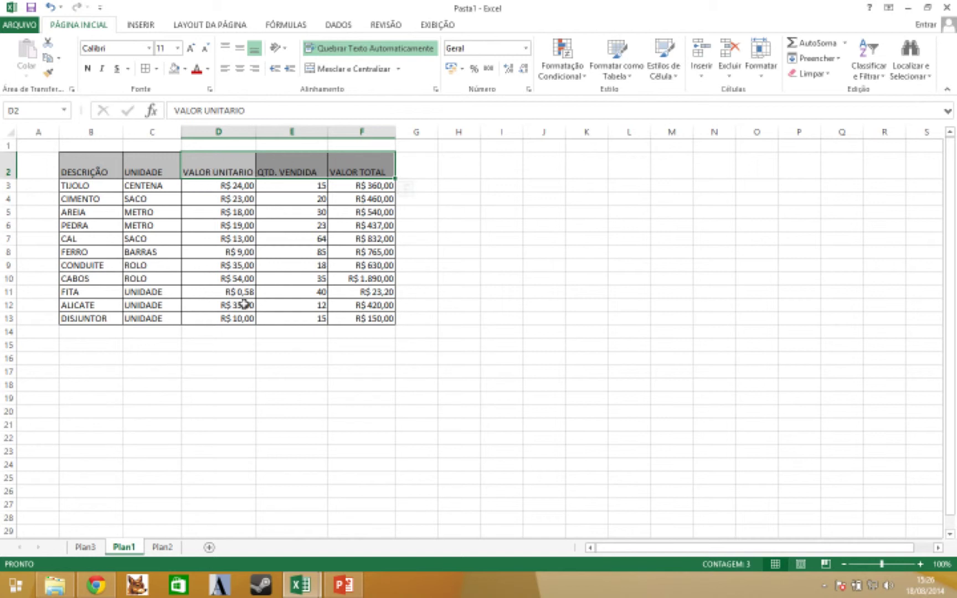
click(226, 384)
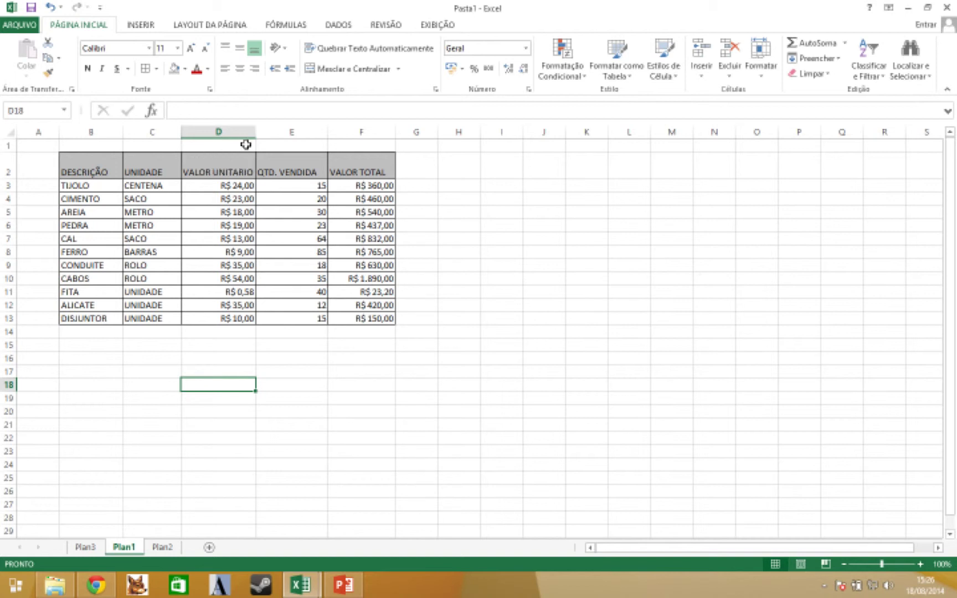
- Narrow columns D, E and F so that their headers wrap onto two lines
drag(255, 131, 249, 132)
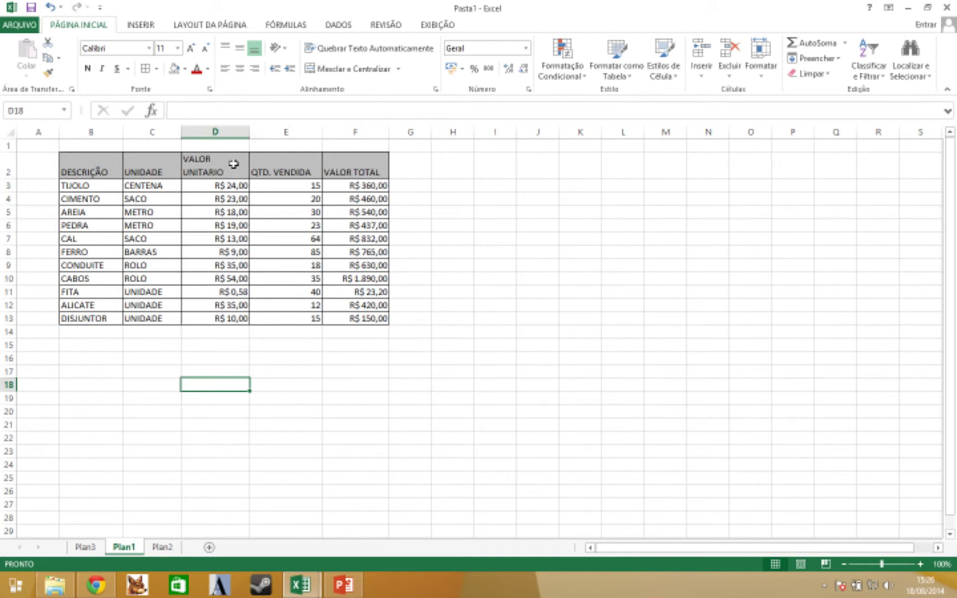
drag(322, 131, 306, 132)
drag(377, 132, 361, 132)
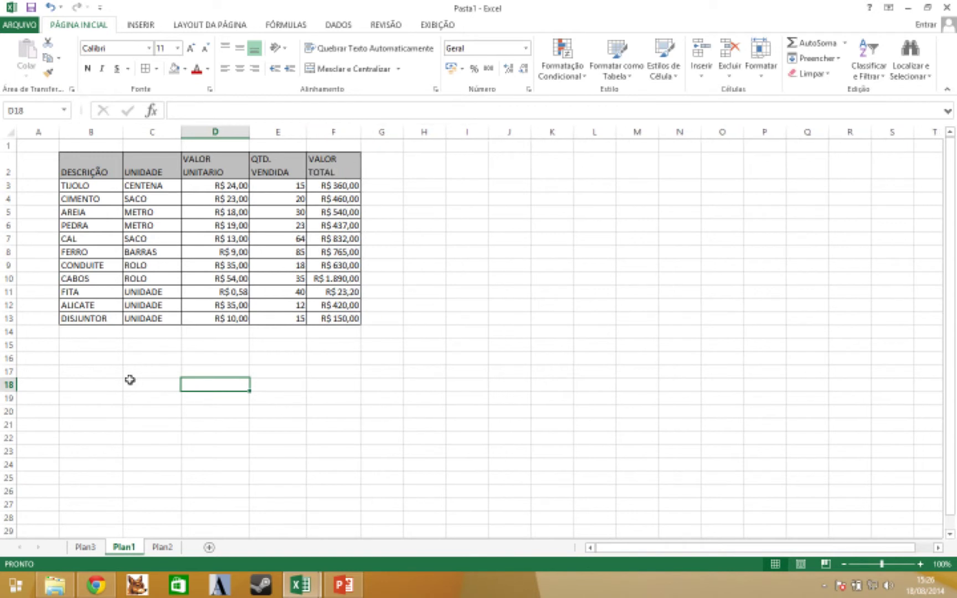
- Check the header alignment on Plan2 and center the headers in B2:F2 on Plan1 horizontally and vertically
click(162, 547)
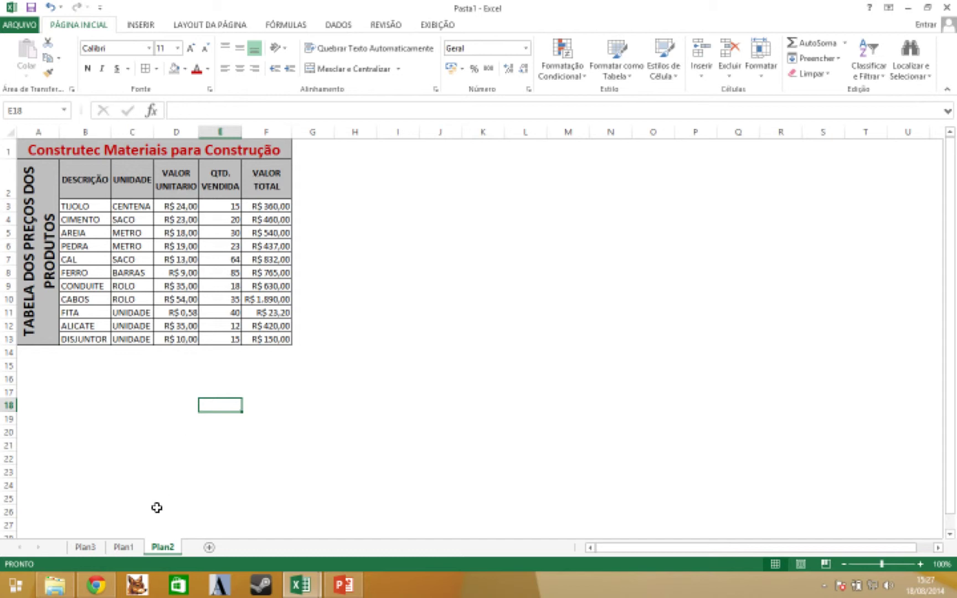
click(126, 549)
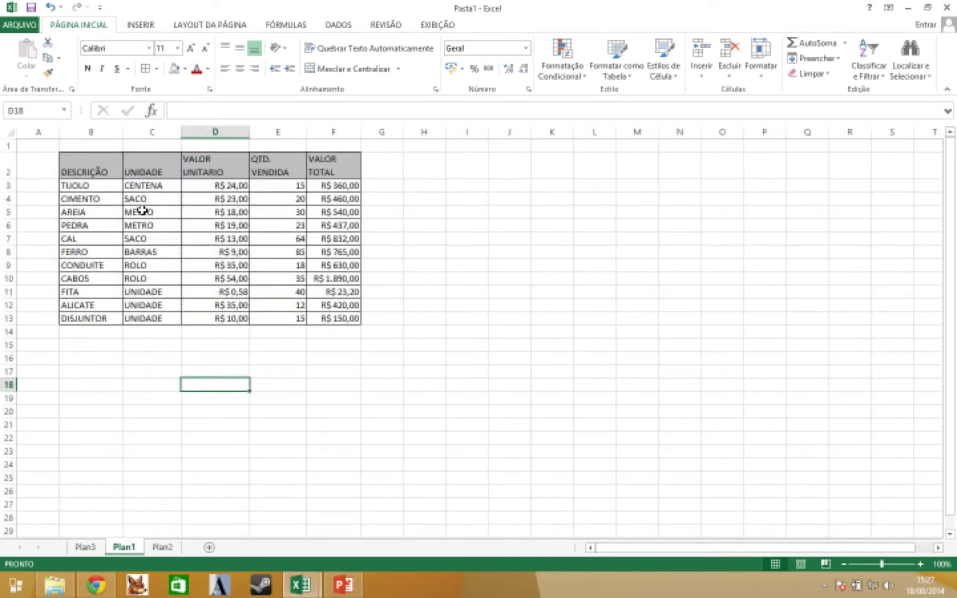
drag(108, 164, 315, 159)
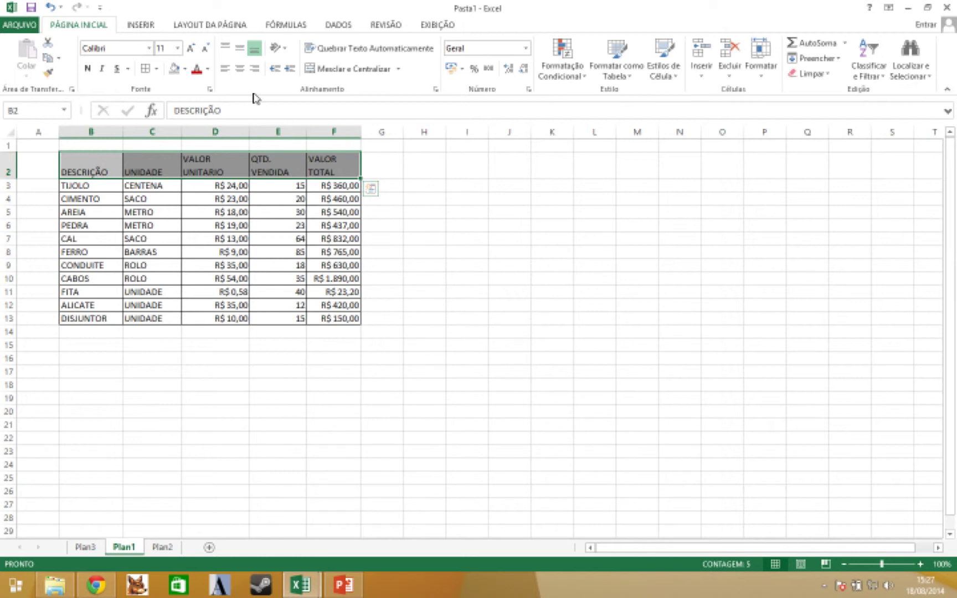
click(239, 69)
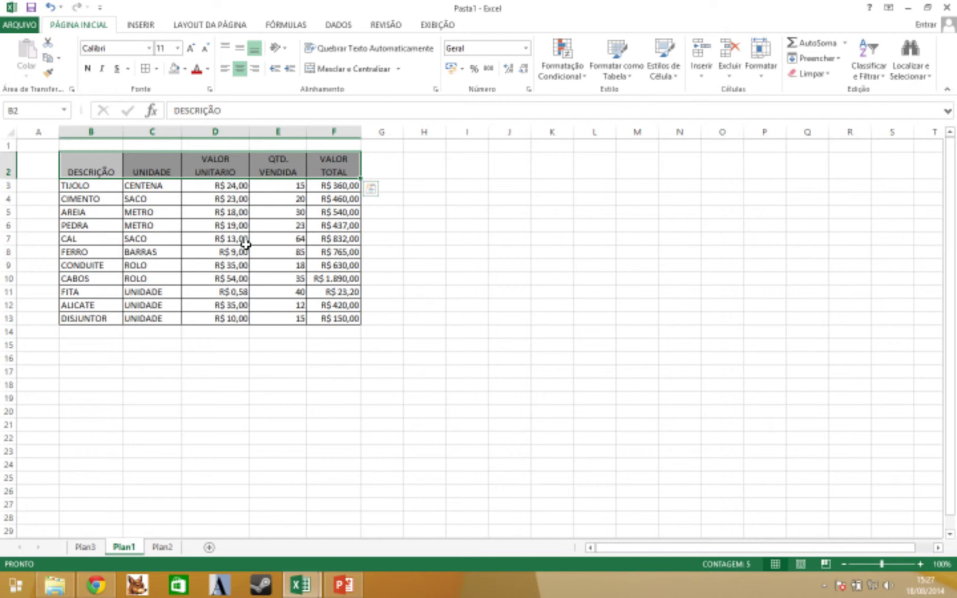
click(241, 49)
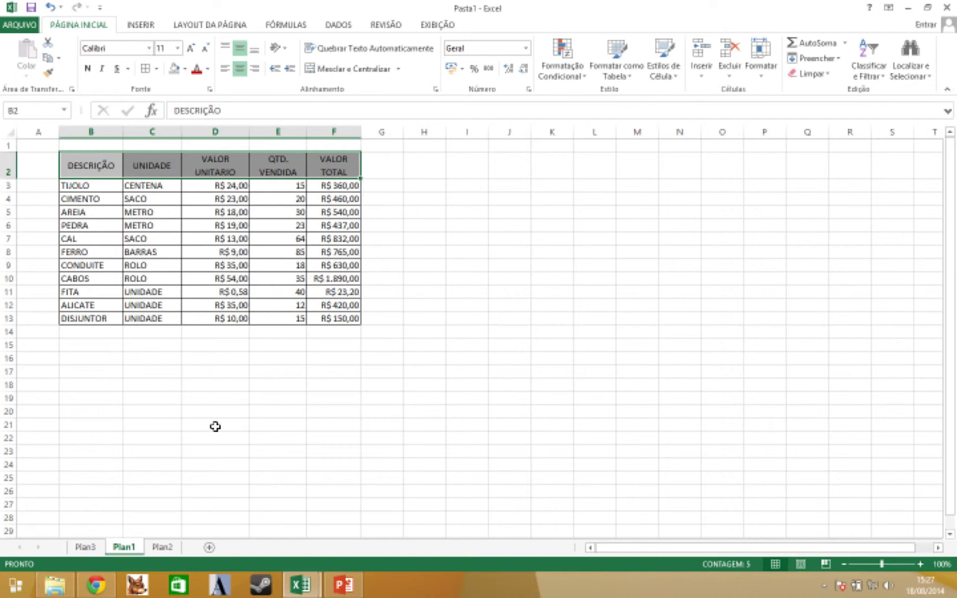
click(282, 443)
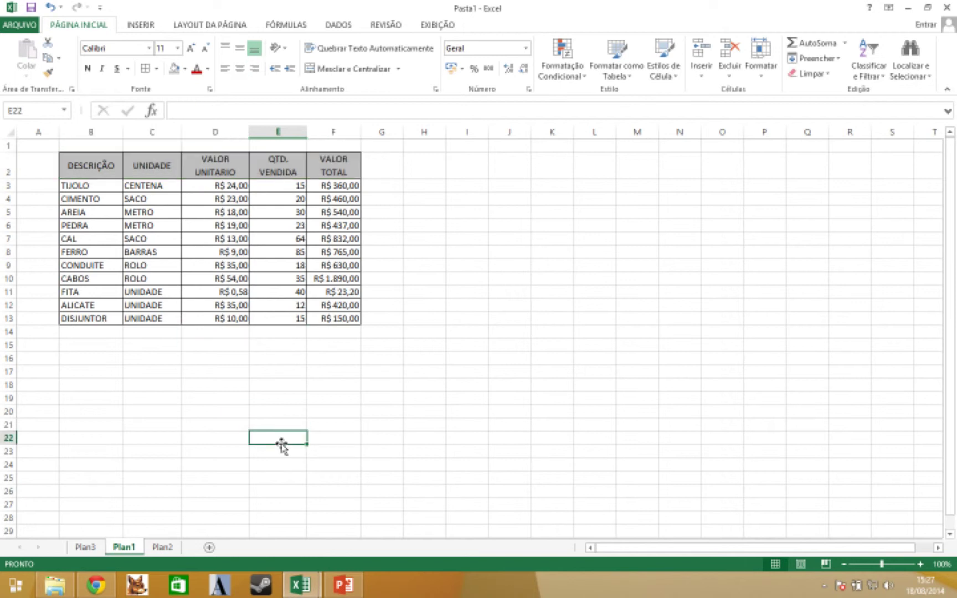
- Make the header cells B2:F2 on Plan1 bold, checking them against the example on Plan2
drag(94, 164, 315, 161)
click(161, 547)
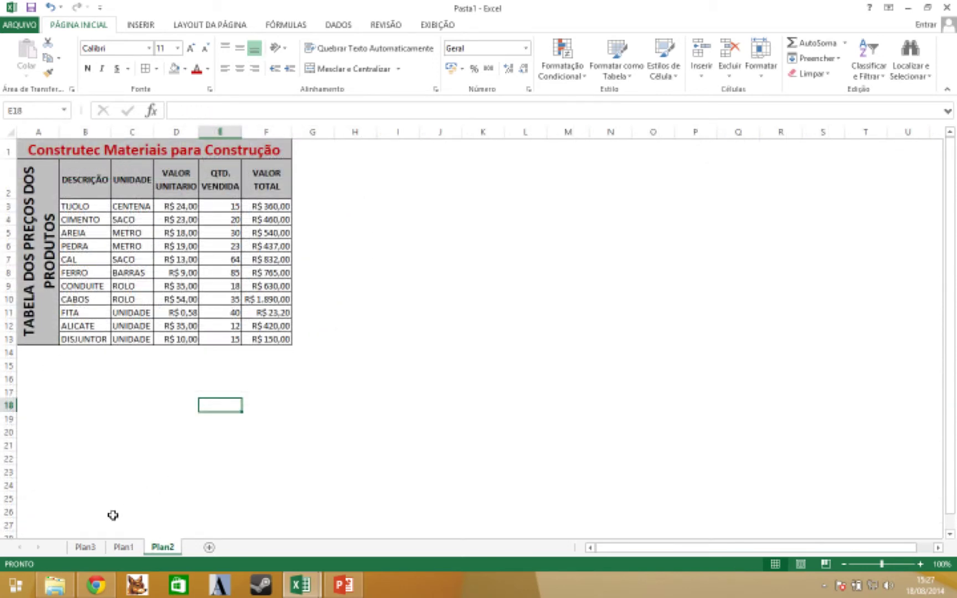
click(122, 546)
click(88, 69)
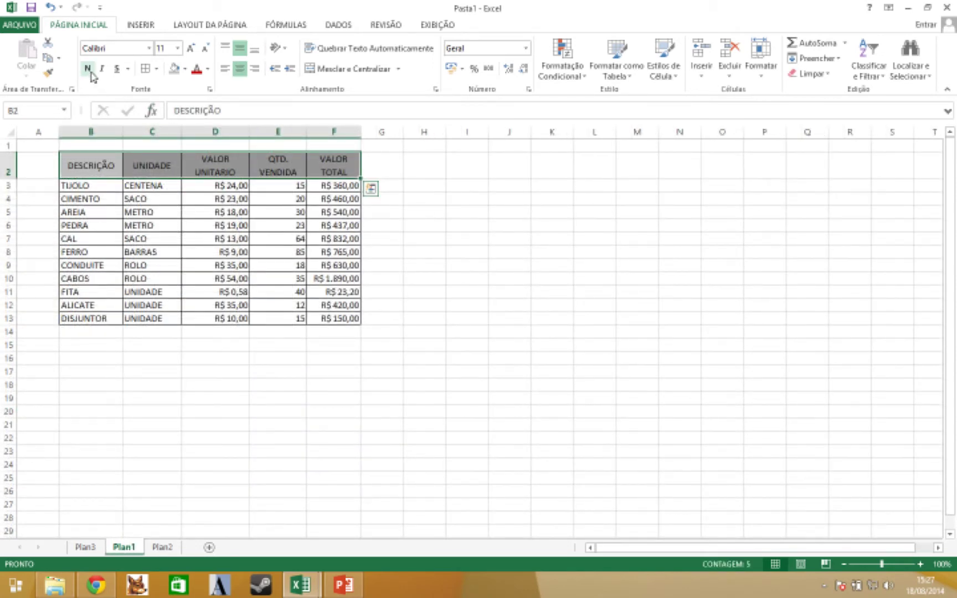
click(163, 435)
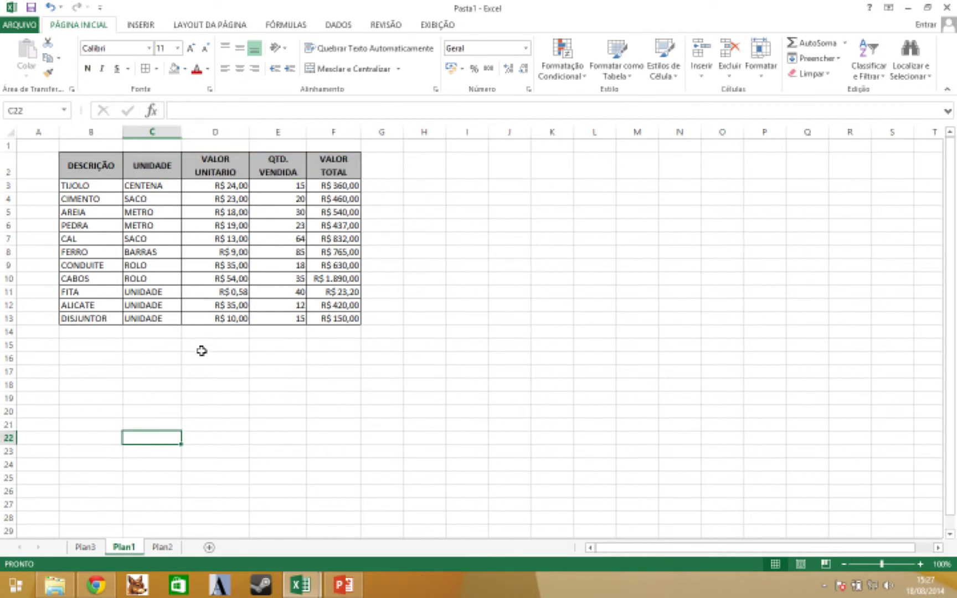
- Check the title on Plan2 and enter "CONSTRUTEC MATERIAIS PARA CONSTRUÇÃO" in cell A1 of Plan1
click(163, 546)
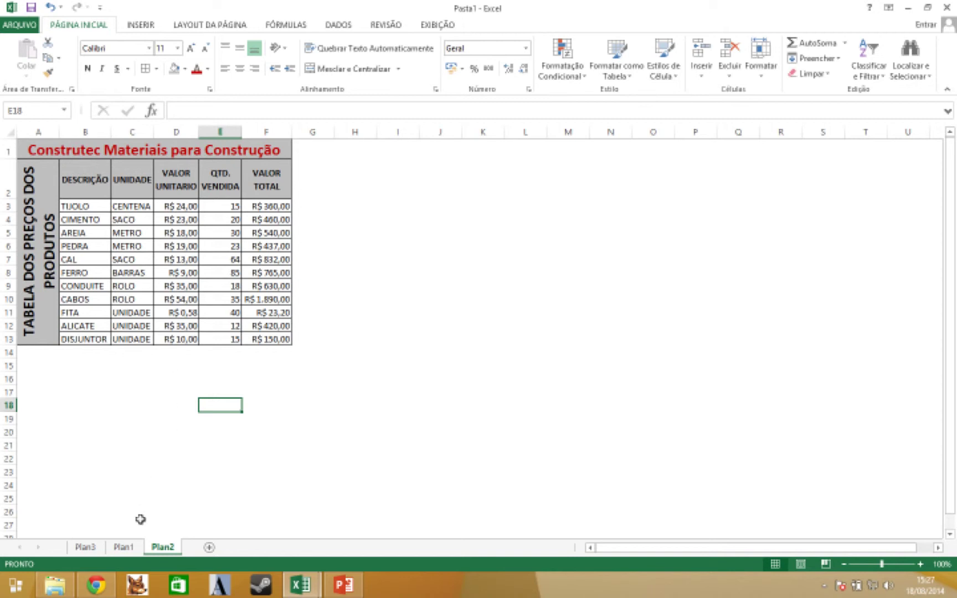
click(123, 547)
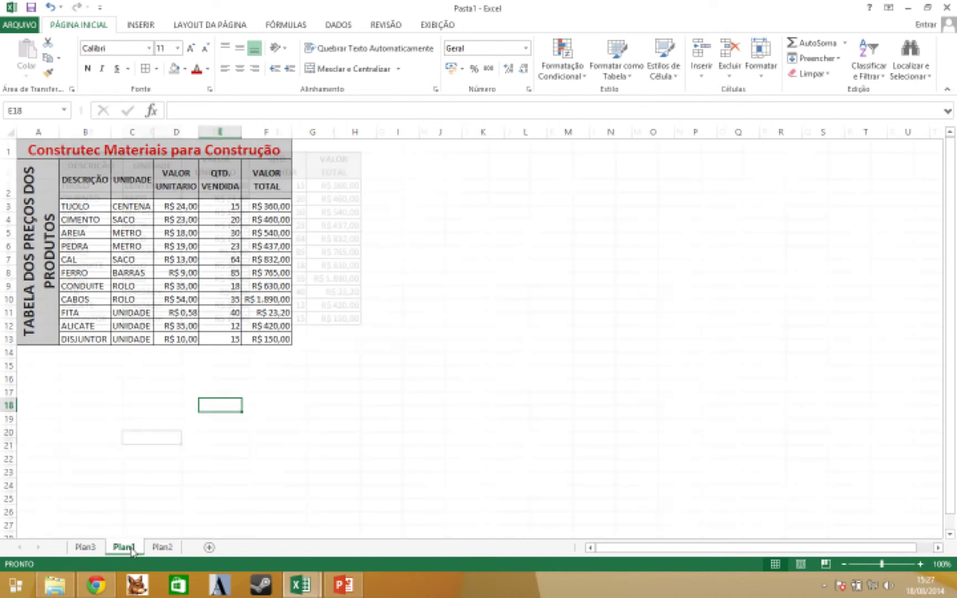
click(50, 144)
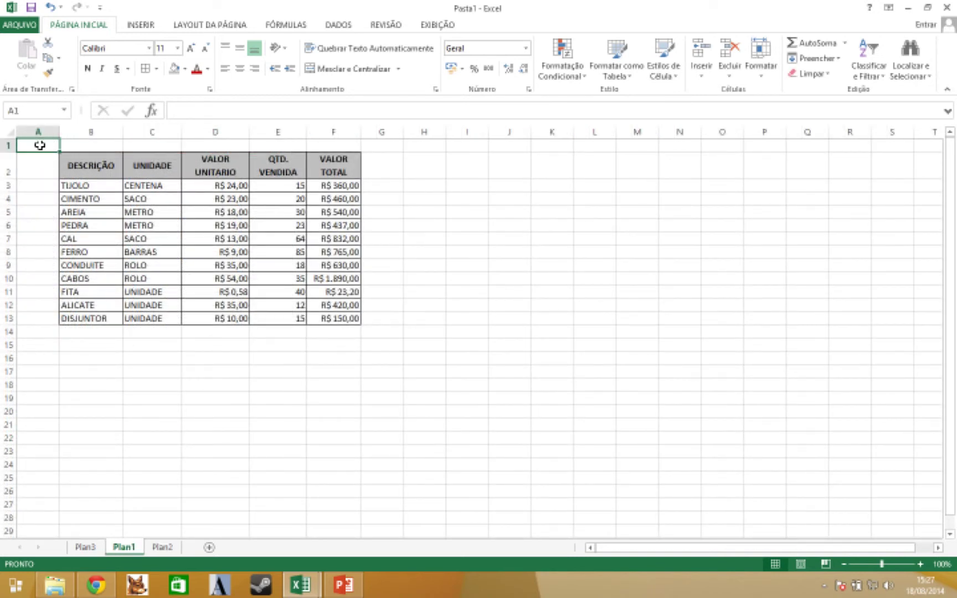
click(190, 109)
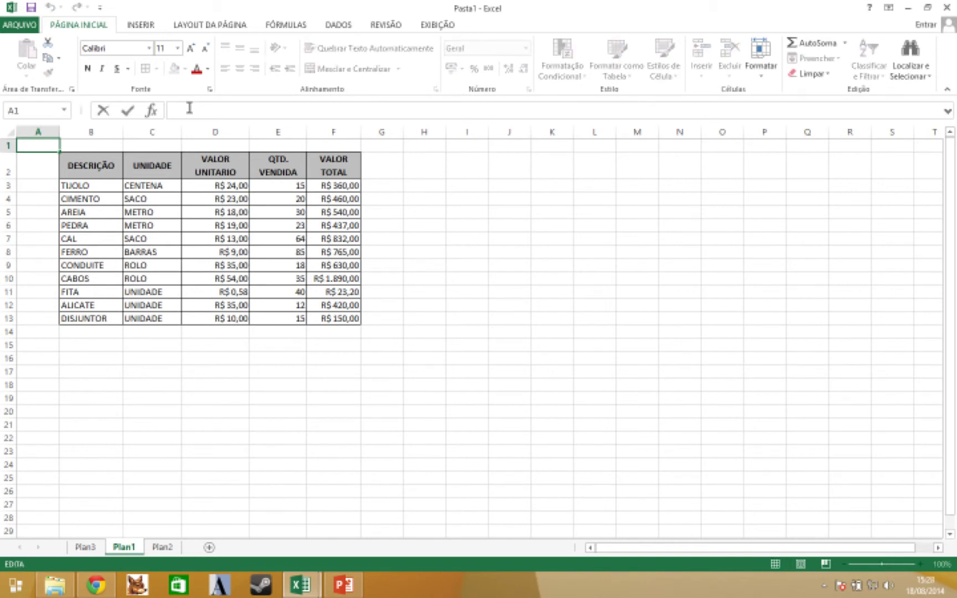
text(CONSTRUTEC M)
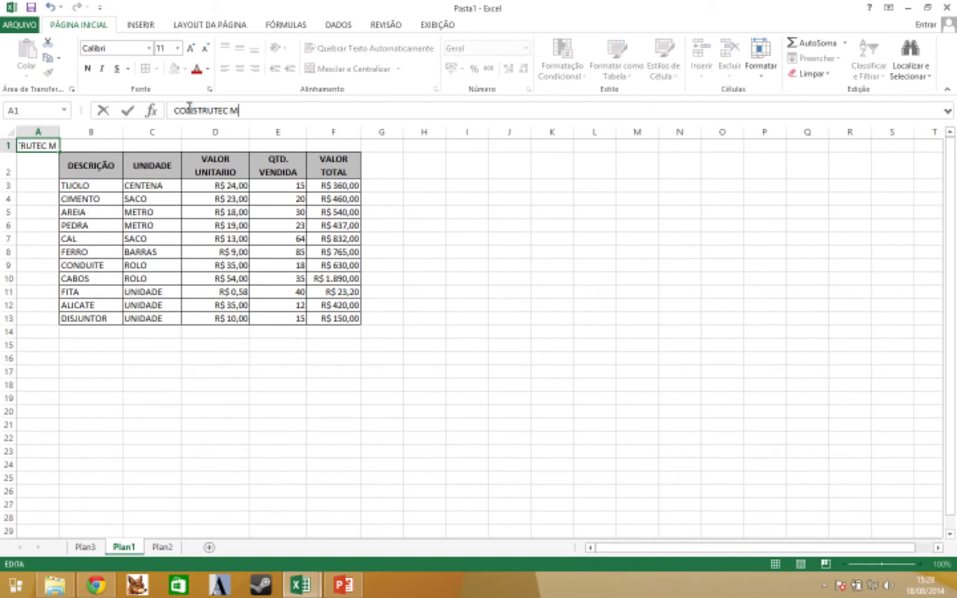
text(ATERIAIS PARA CONSTR)
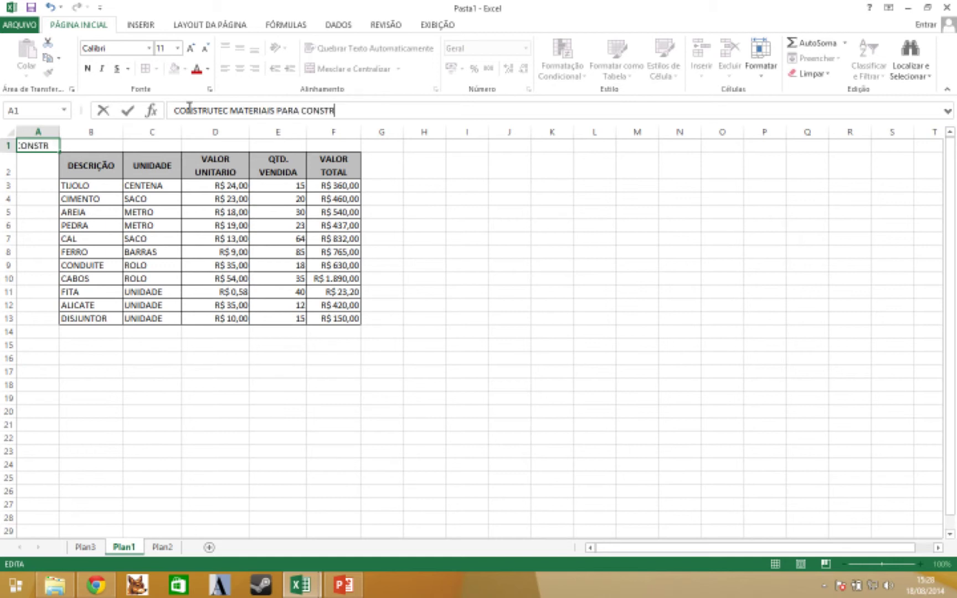
text(UÇÃO)
key(Return)
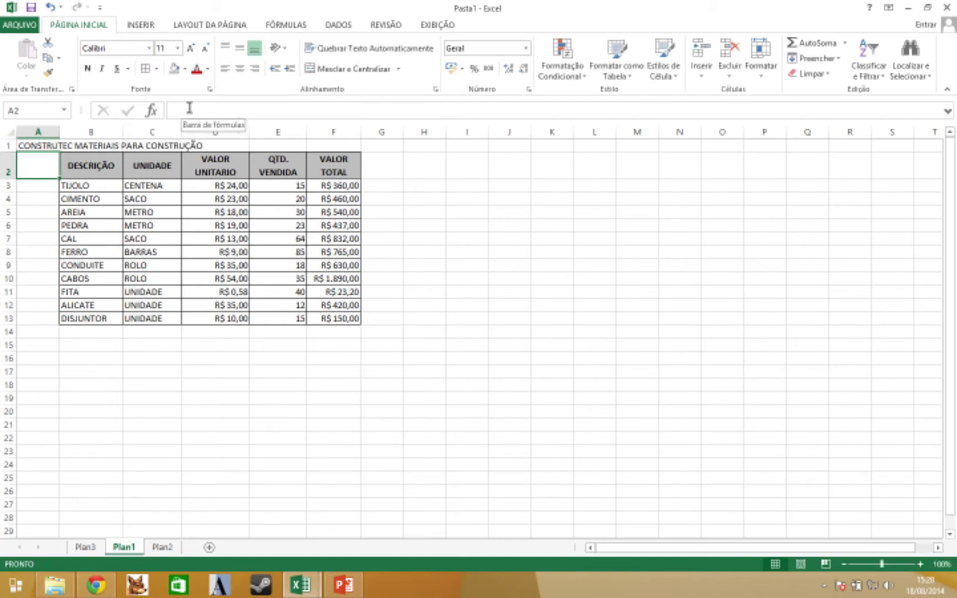
- Merge and center the title across A1:F1 on Plan1
key(Up)
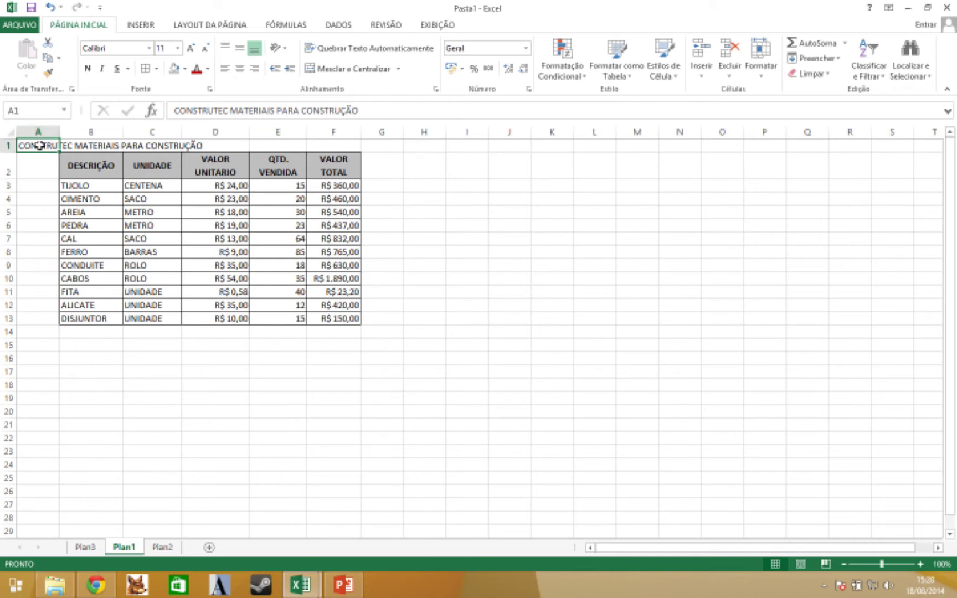
drag(38, 145, 314, 145)
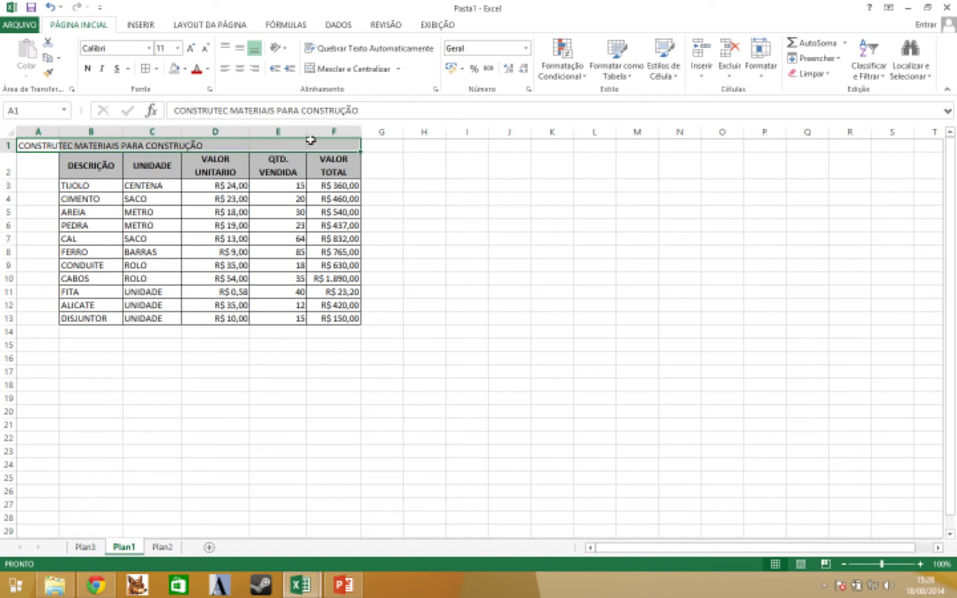
click(361, 71)
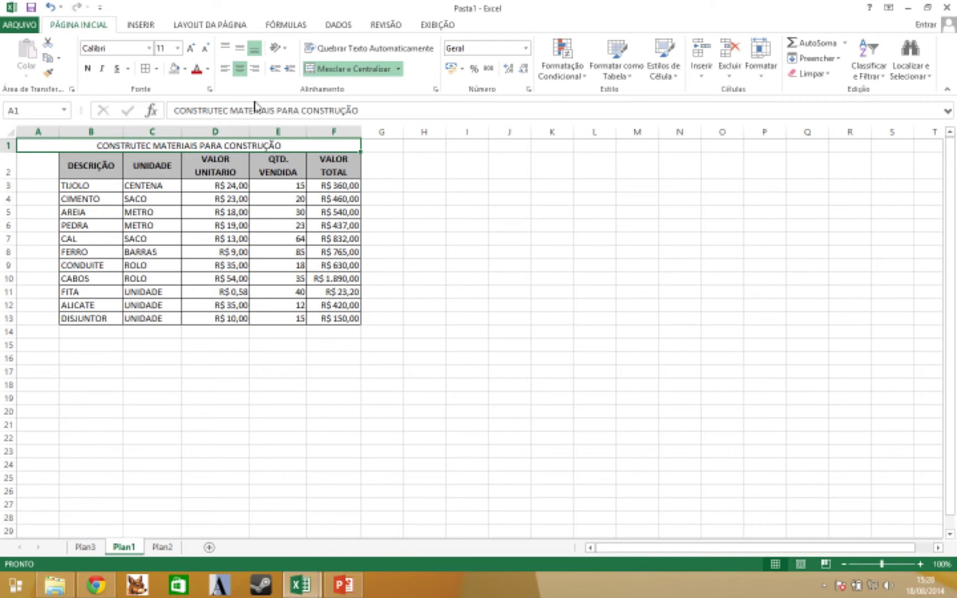
- Check the title's font formatting on Plan2 and make the merged title on Plan1 red and bold
click(162, 547)
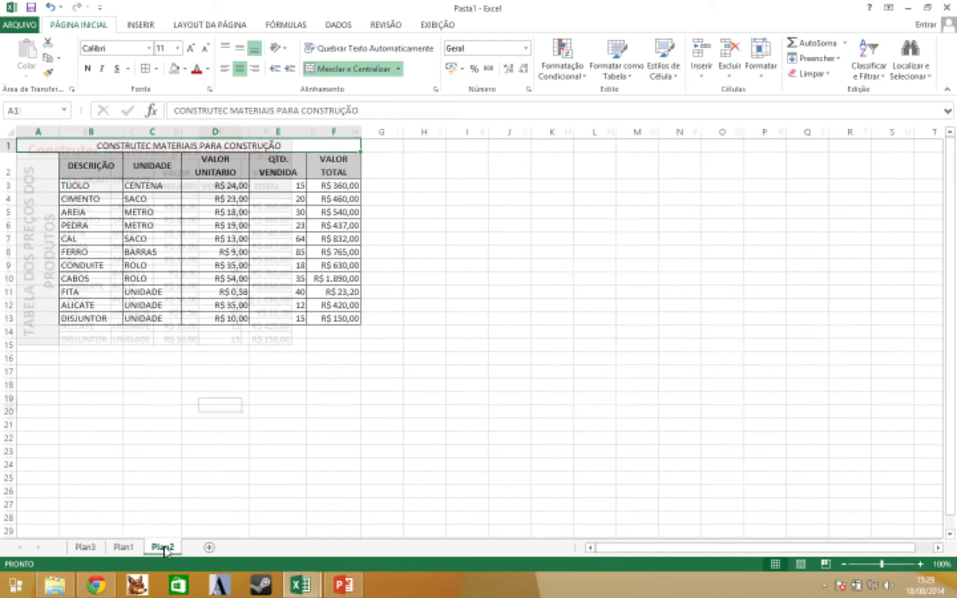
click(158, 152)
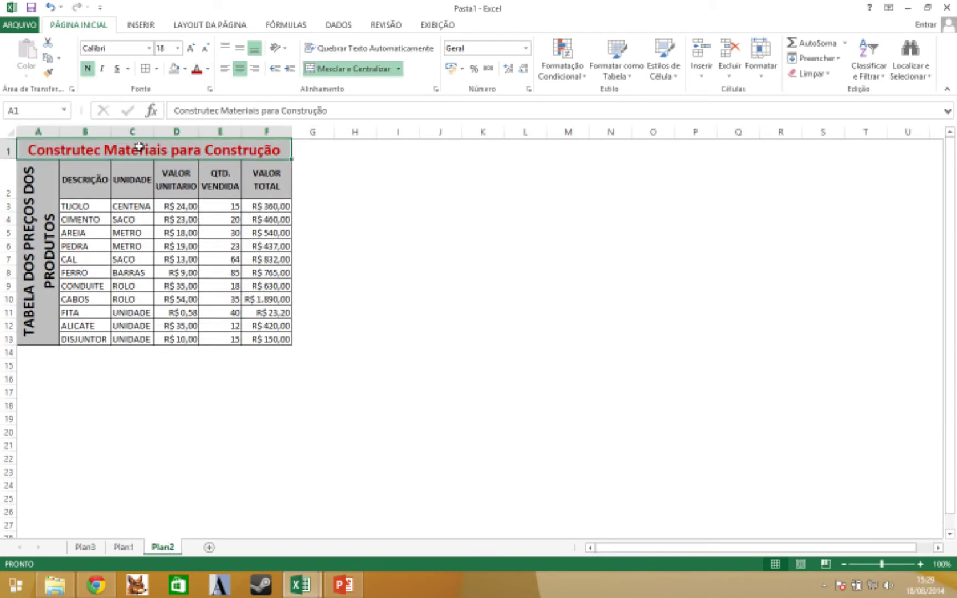
click(124, 548)
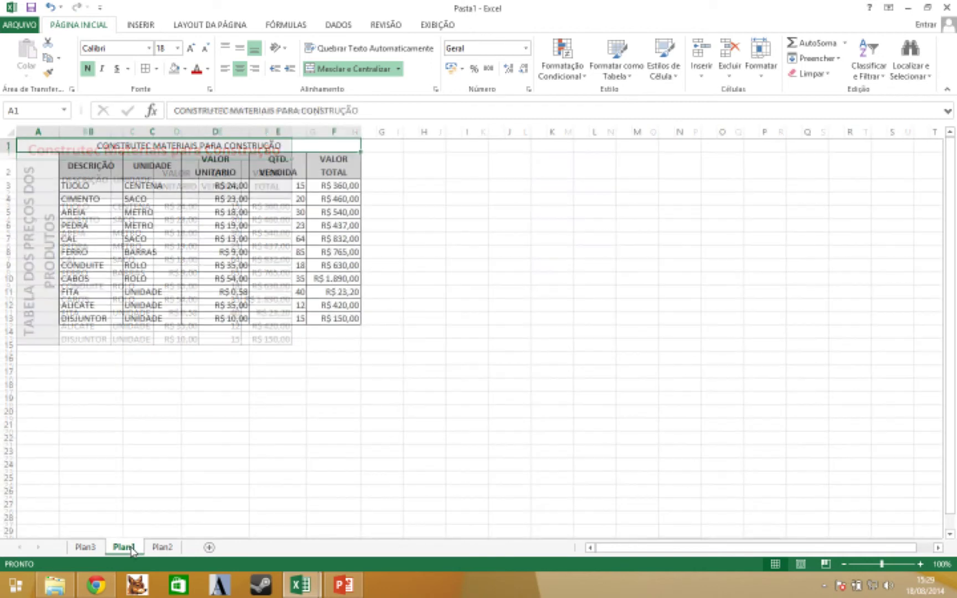
click(207, 68)
click(197, 185)
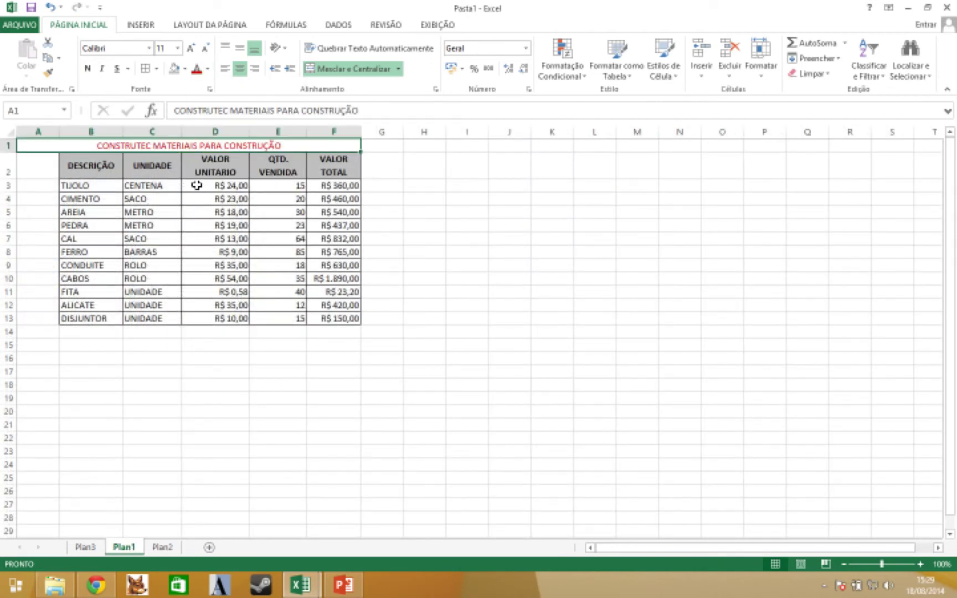
click(87, 69)
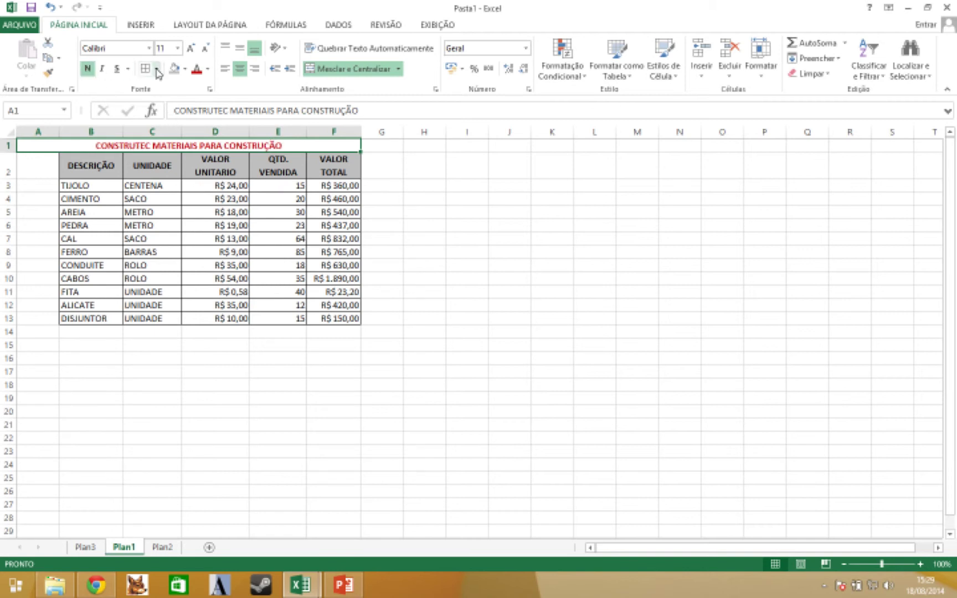
- Set the title's font size to 18 and fill its merged cell with gray
click(177, 48)
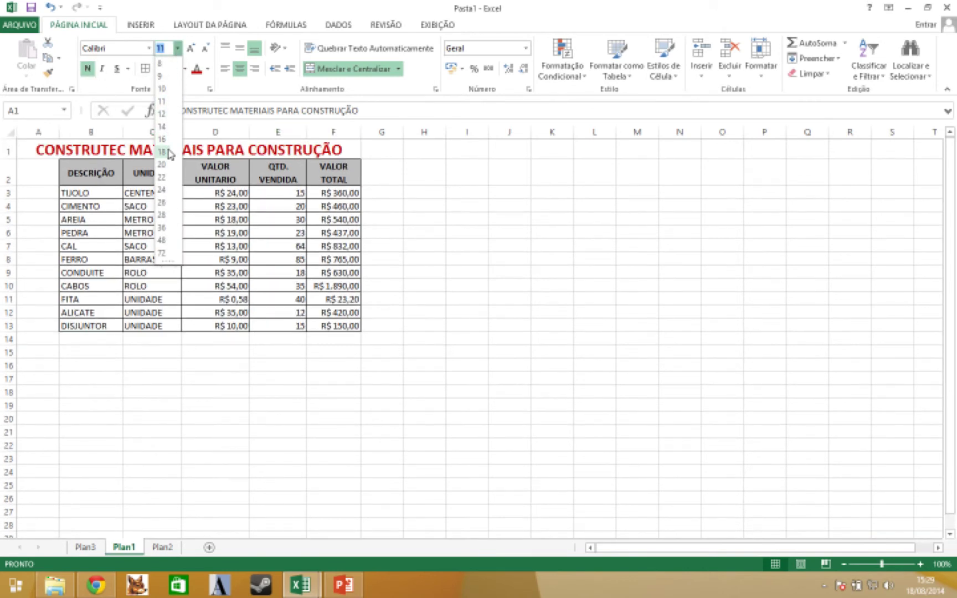
click(162, 152)
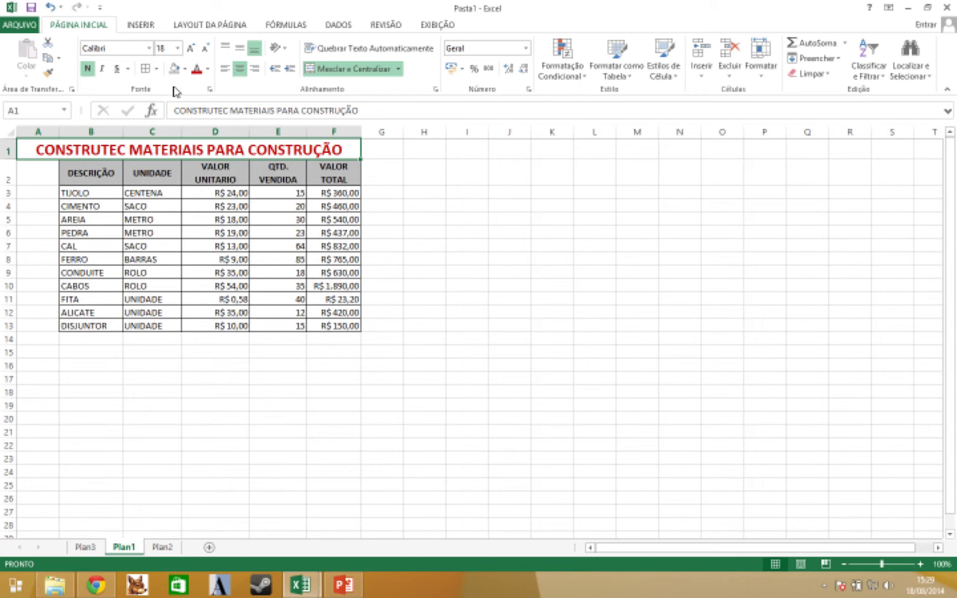
click(174, 69)
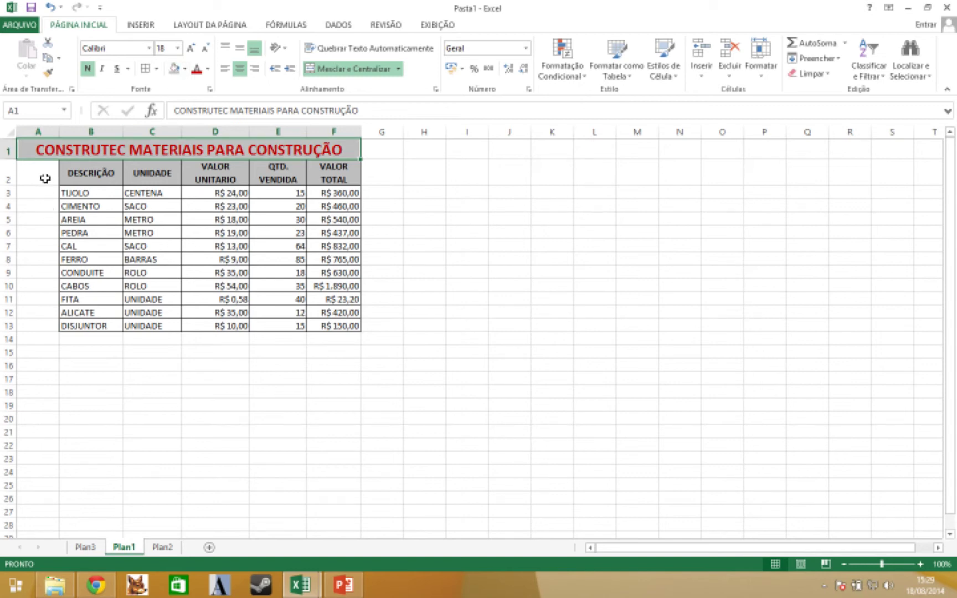
- Merge and center cells A2:A13 on Plan1, comparing them with the side title block on Plan2
drag(45, 179, 38, 326)
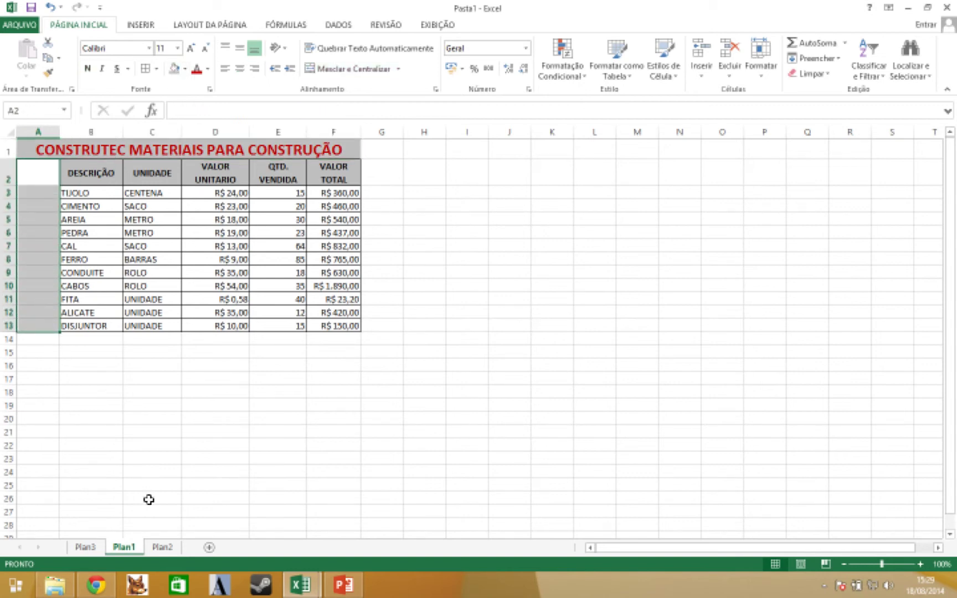
click(162, 546)
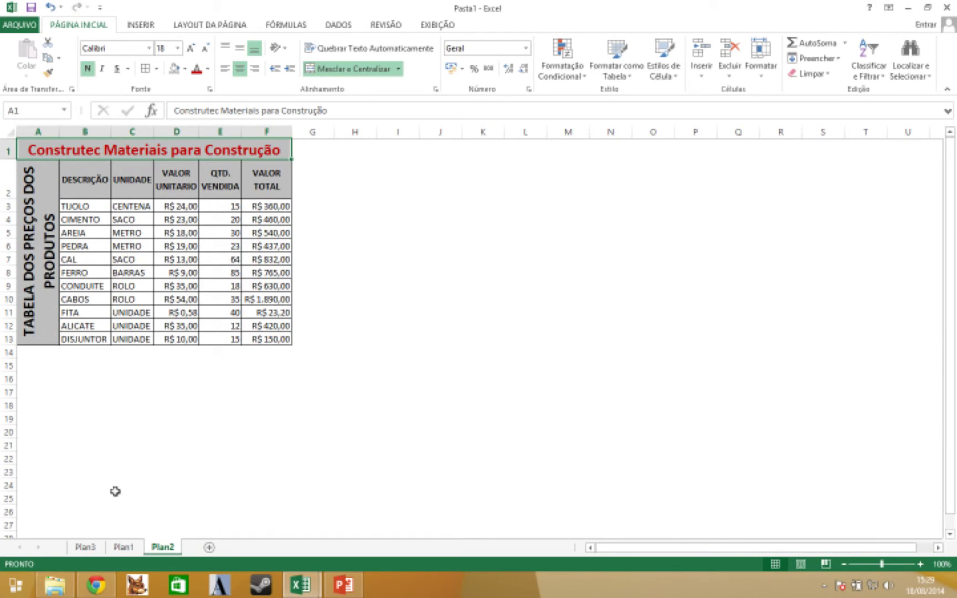
click(127, 548)
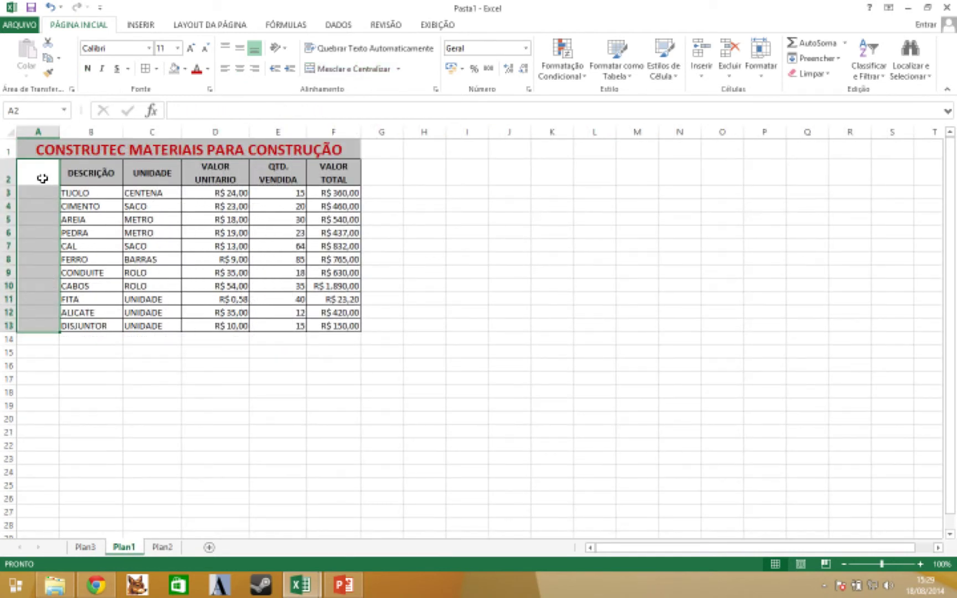
drag(42, 177, 41, 325)
click(372, 70)
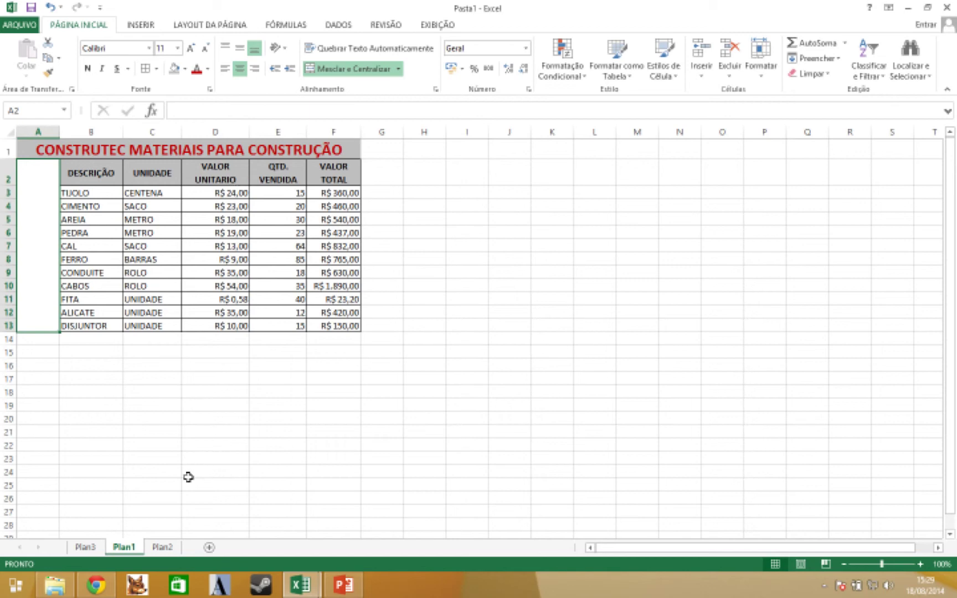
- Check the side title on Plan2 and enter "TABELA DOS PREÇOS DOS PRODUTOS" in the merged cell A2:A13 on Plan1
click(162, 547)
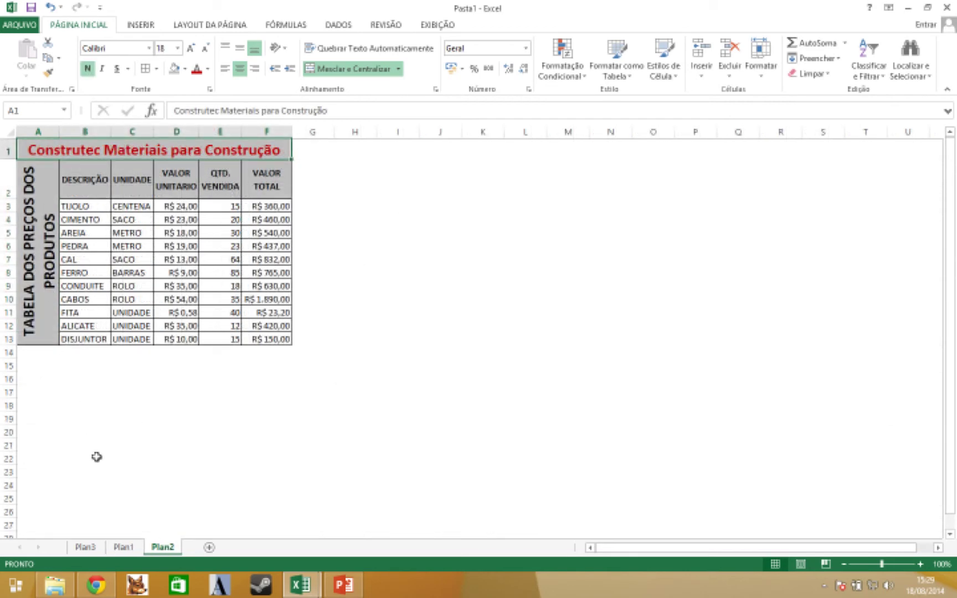
click(124, 544)
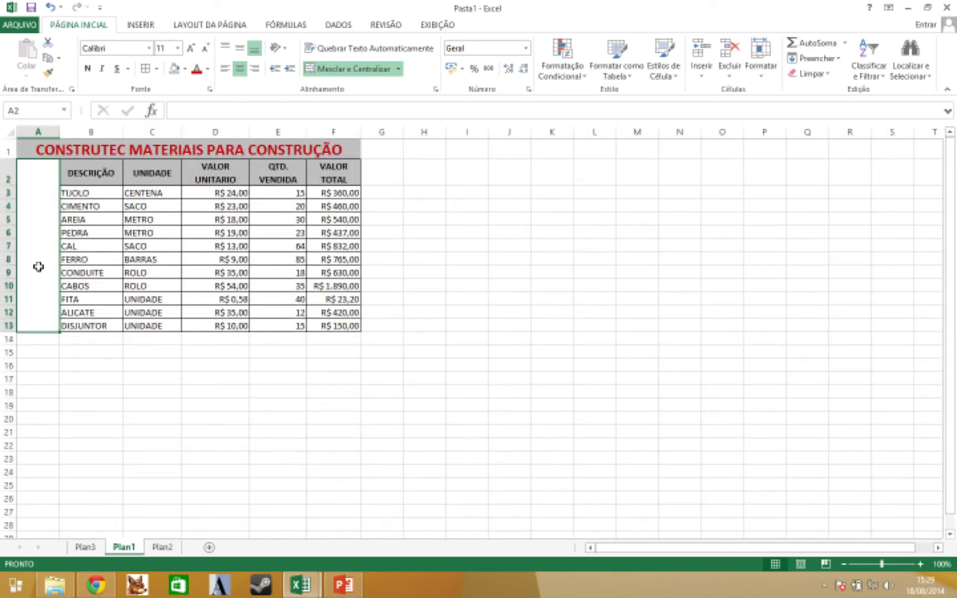
text(TABE)
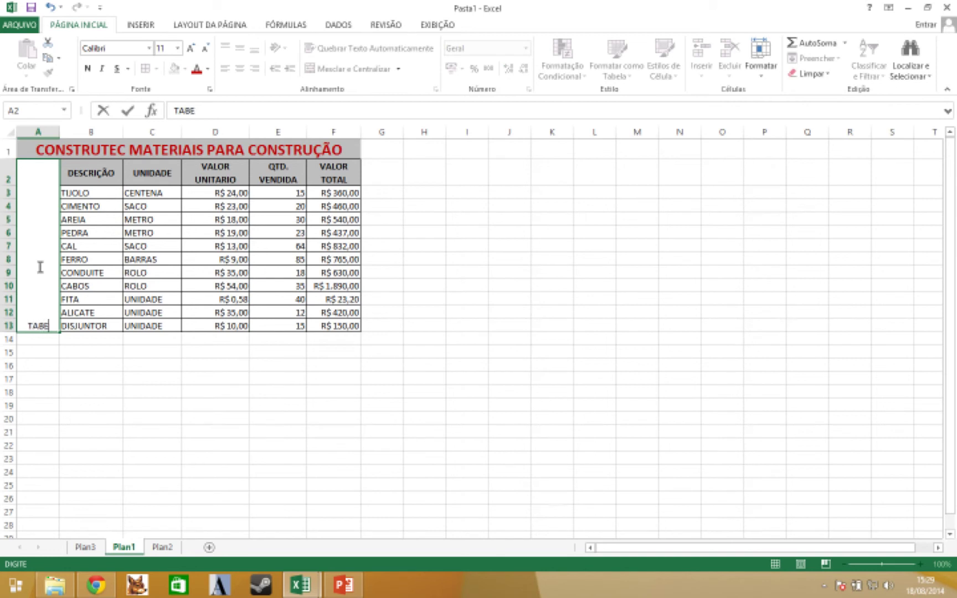
text(LA DOS PREÇ)
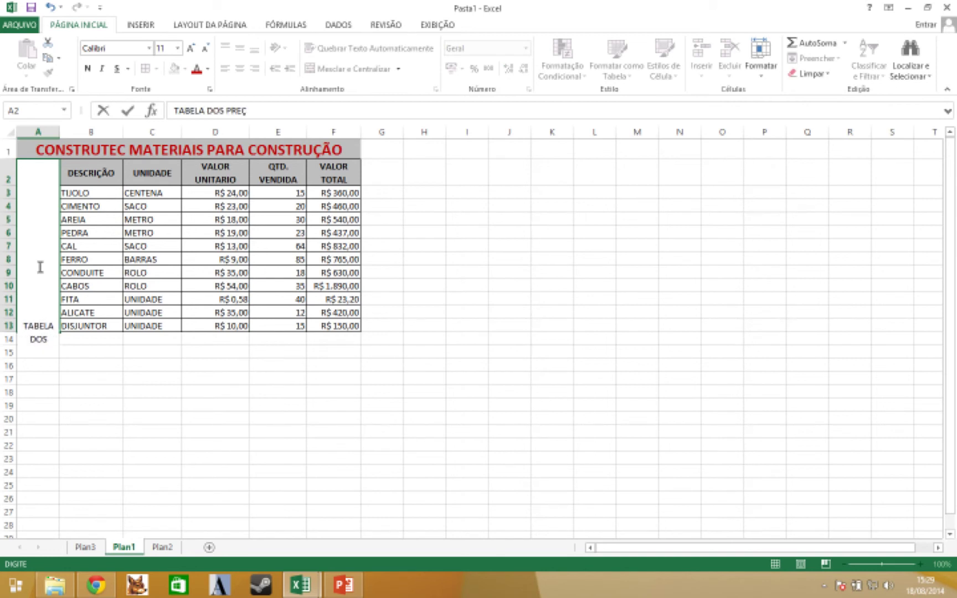
text(OS DOS PRODUTOS)
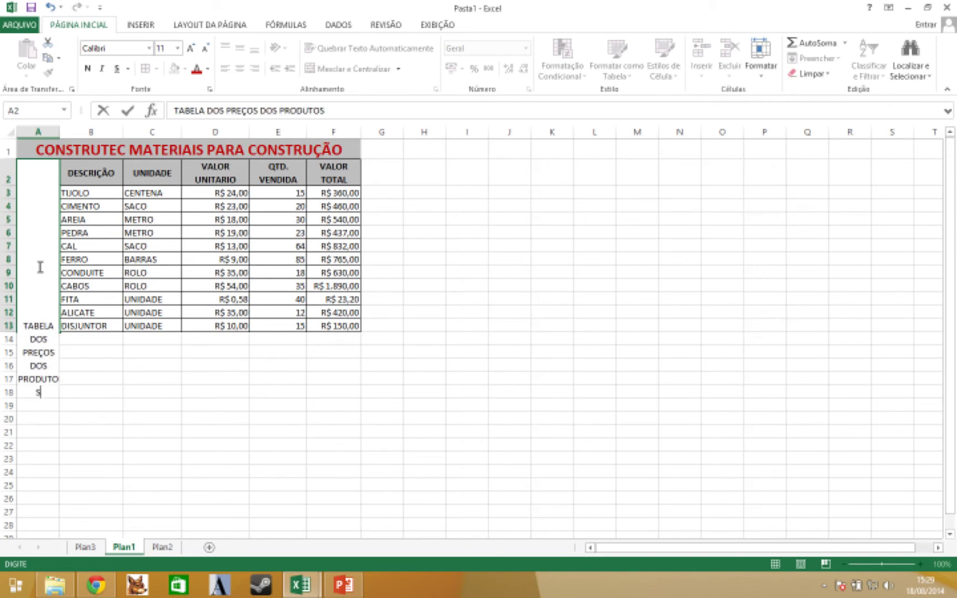
key(Return)
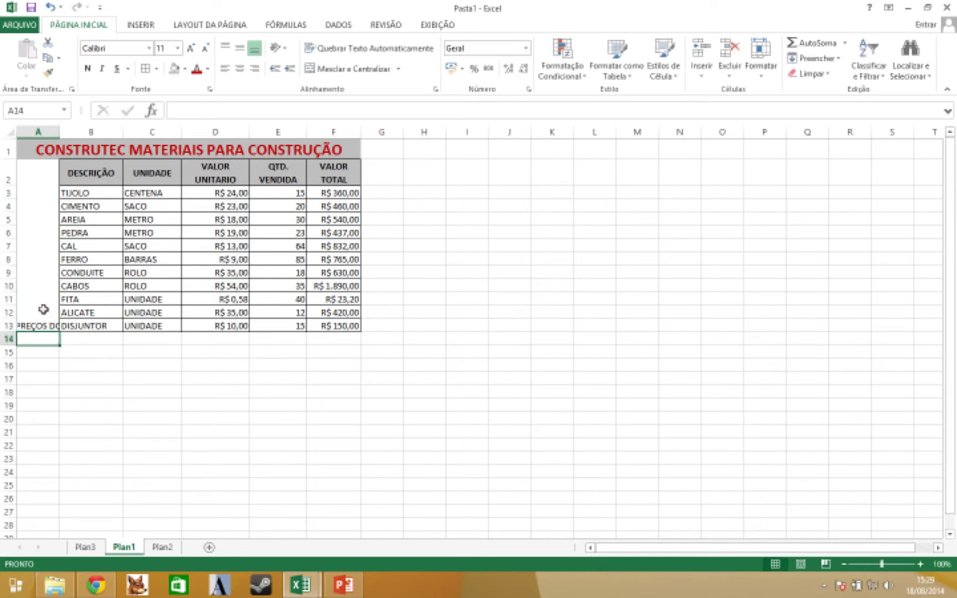
- Rotate the side title text in the merged cell A2:A13 to a 90-degree orientation
click(42, 310)
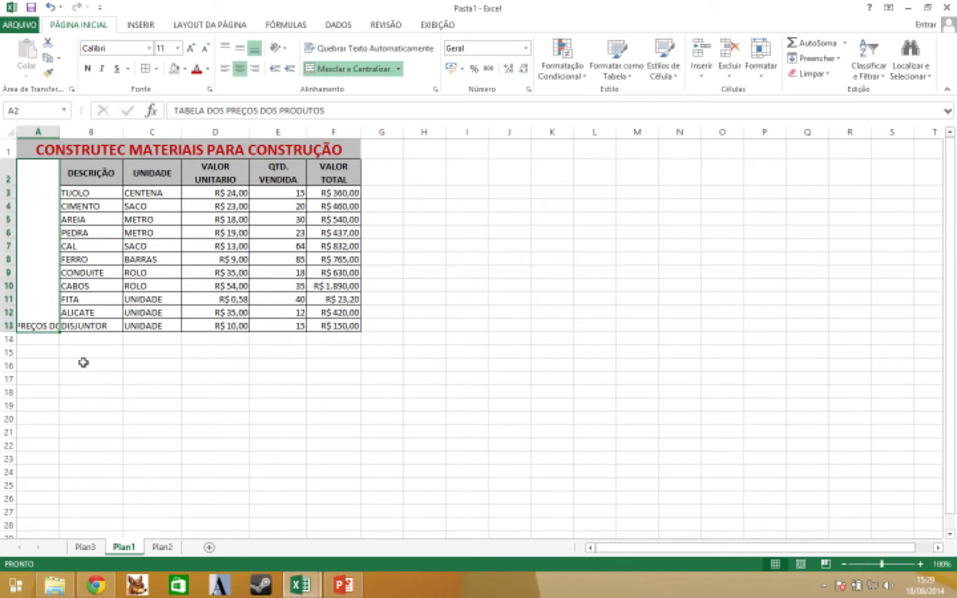
right_click(34, 226)
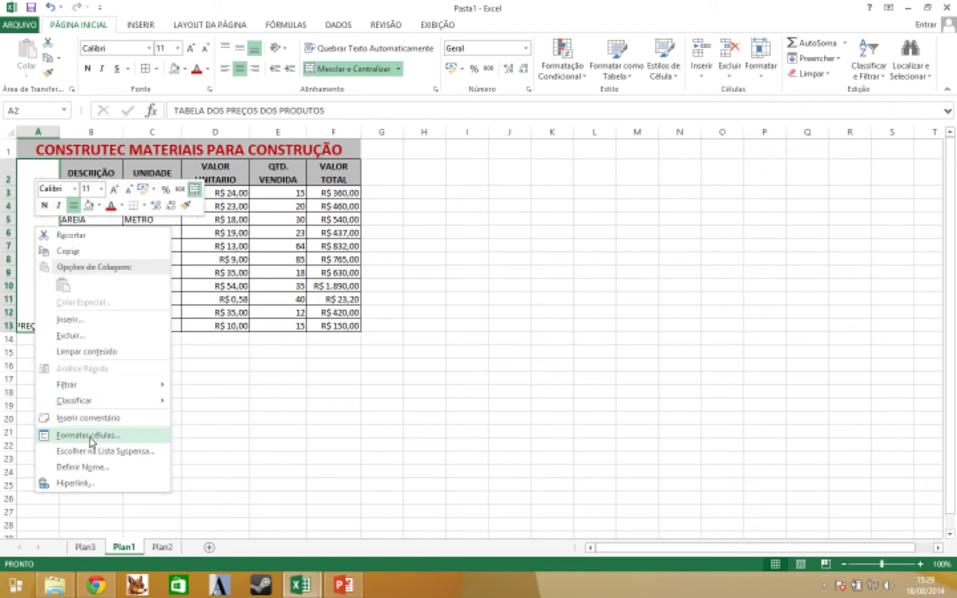
click(91, 440)
drag(214, 277, 586, 191)
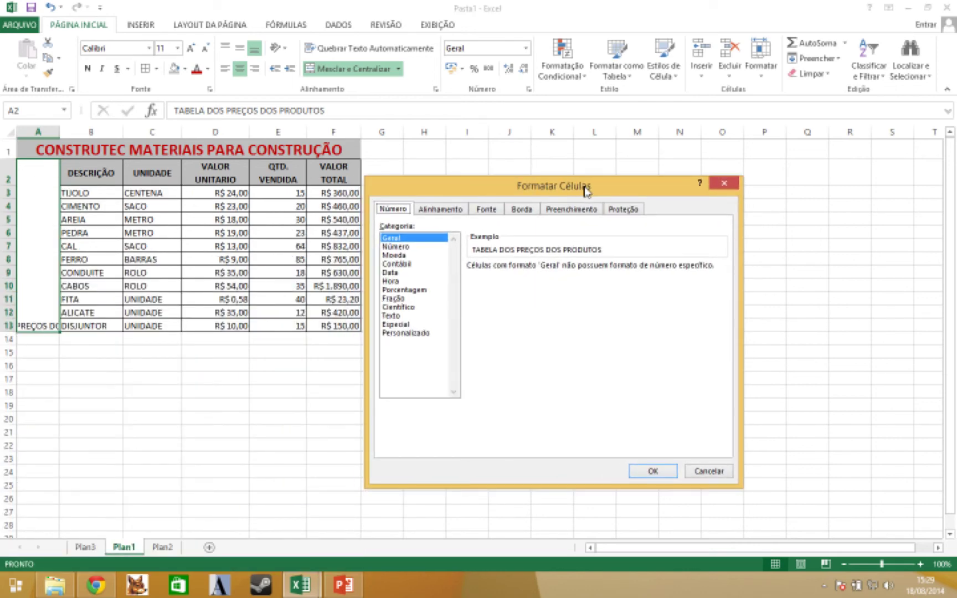
click(448, 211)
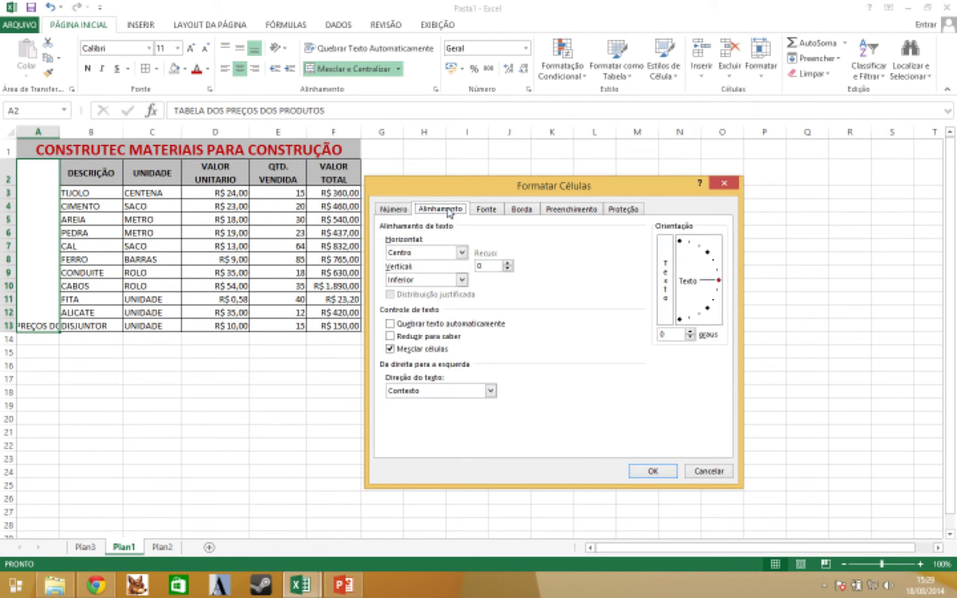
click(719, 281)
drag(720, 283, 679, 244)
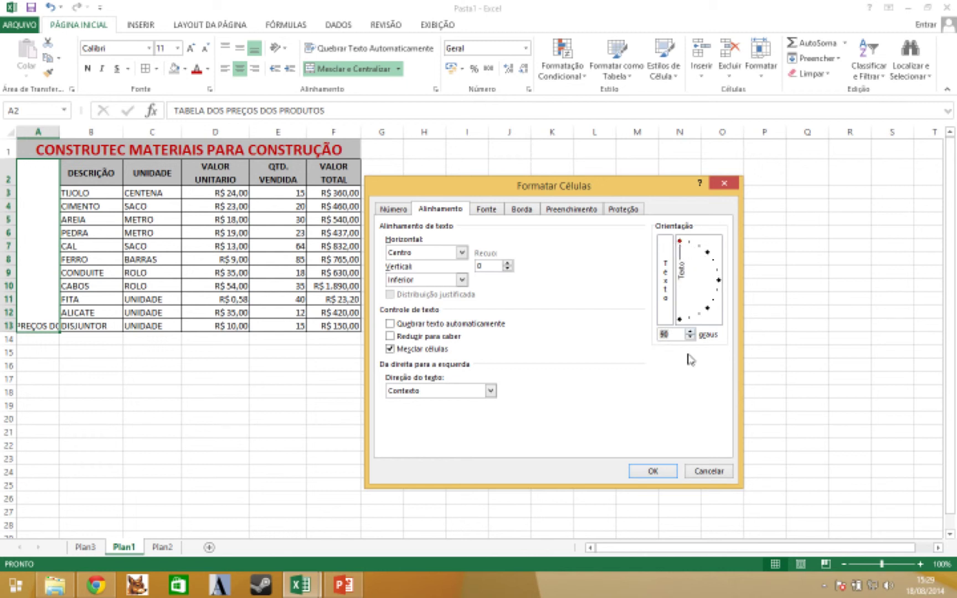
click(669, 471)
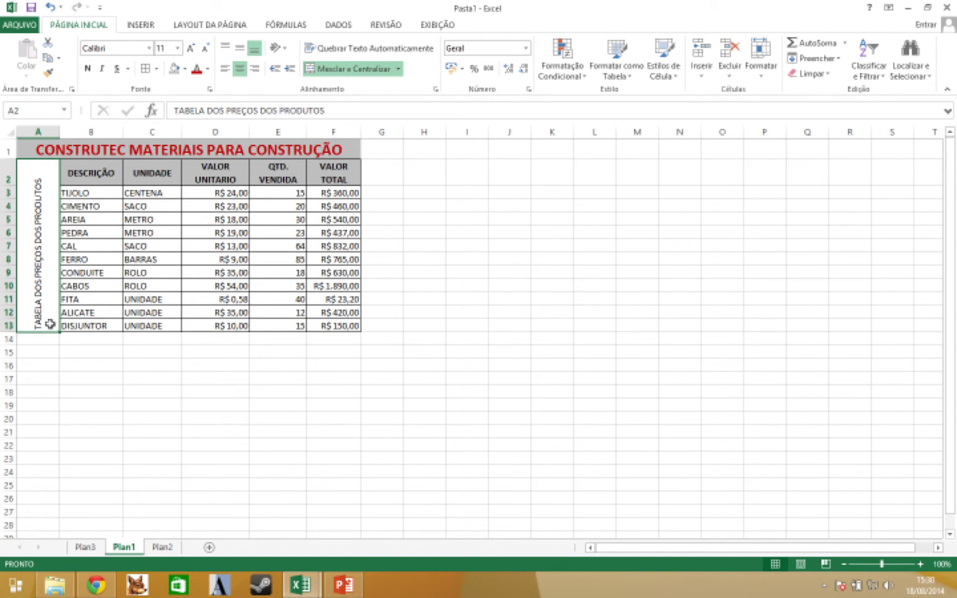
- Check the side title's formatting on Plan2 and turn on text wrapping for the merged side title on Plan1
click(163, 548)
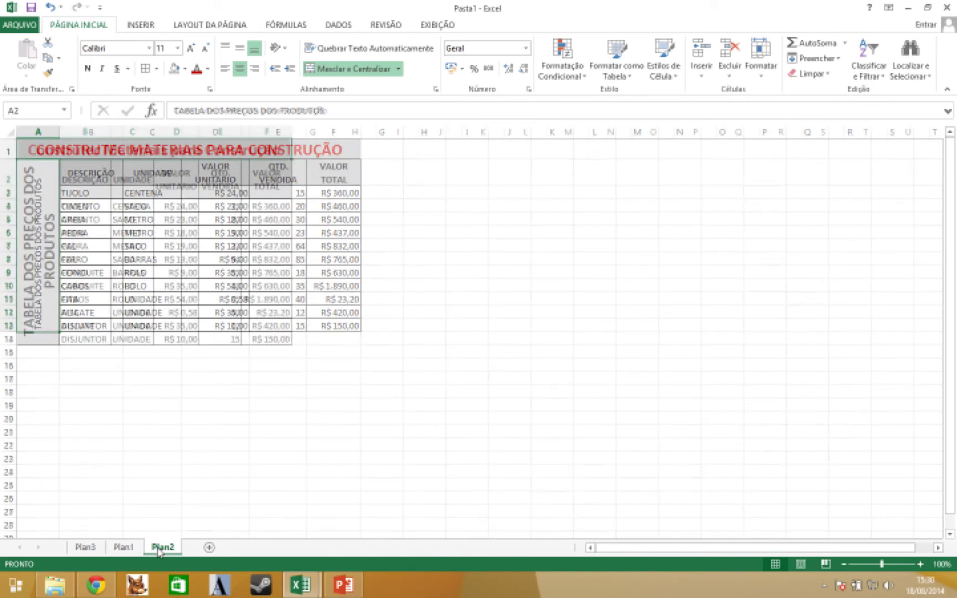
click(42, 289)
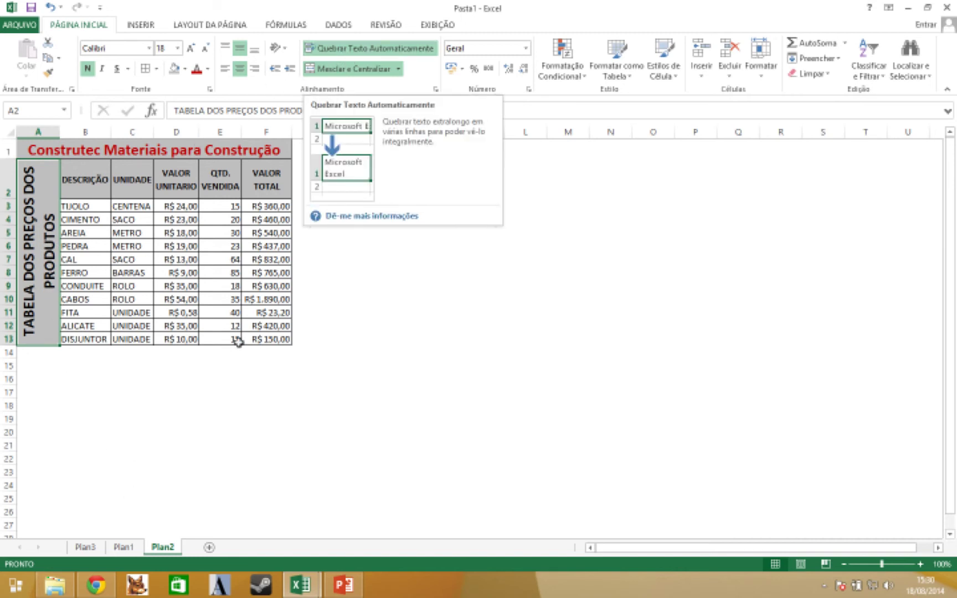
click(130, 548)
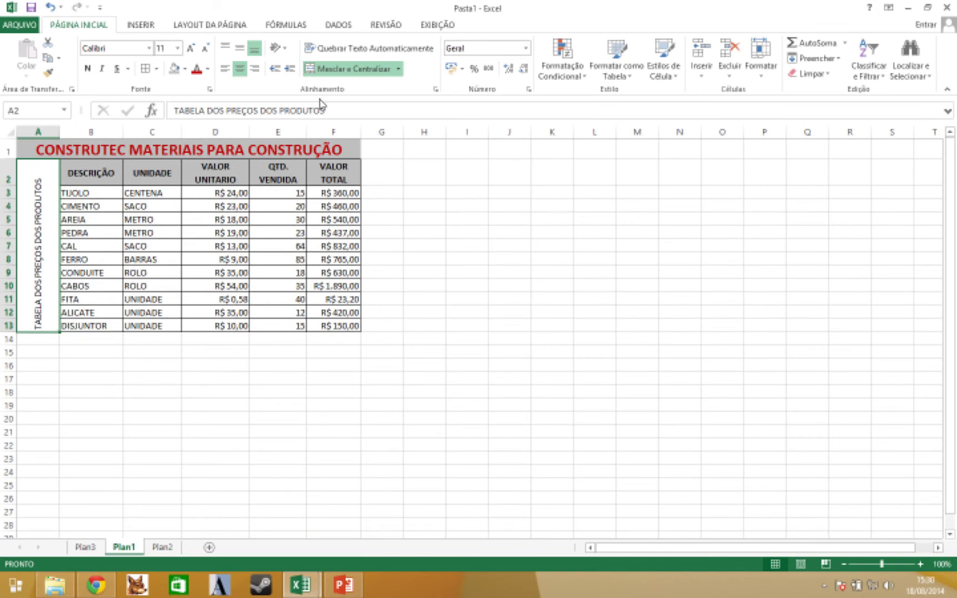
click(333, 49)
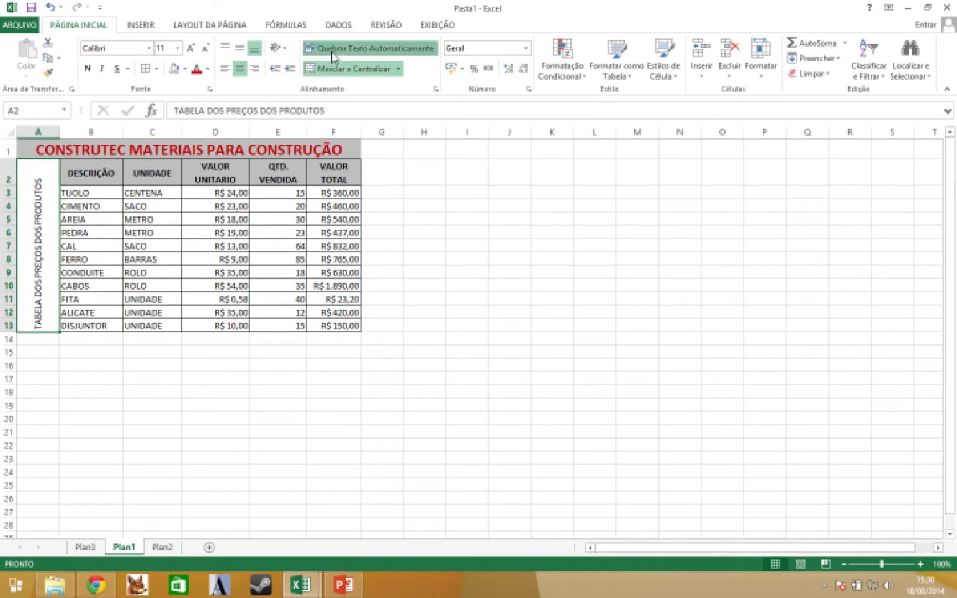
- Set the side title's font size to 18 and middle-align it in the merged cell A2:A13
click(178, 49)
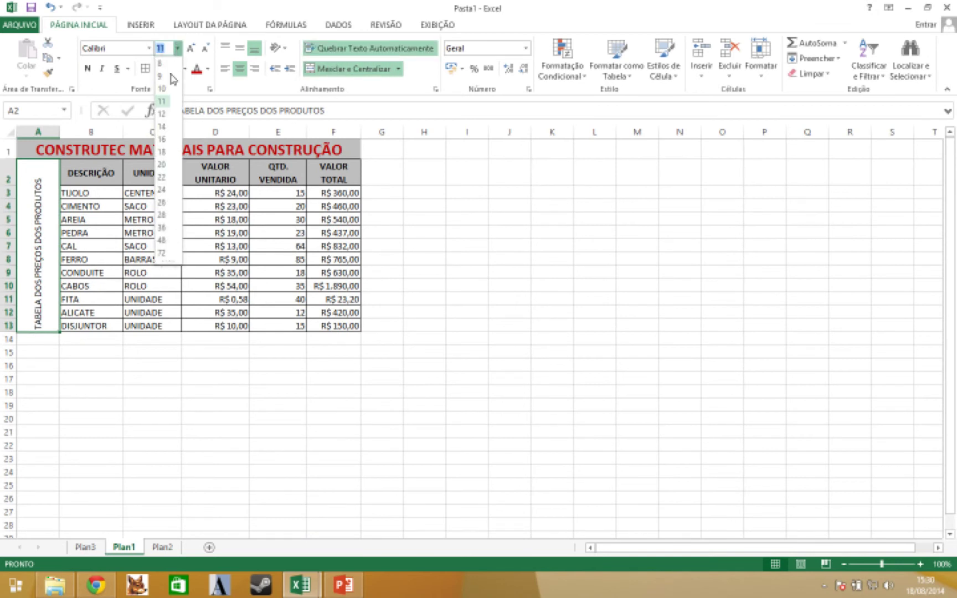
click(168, 153)
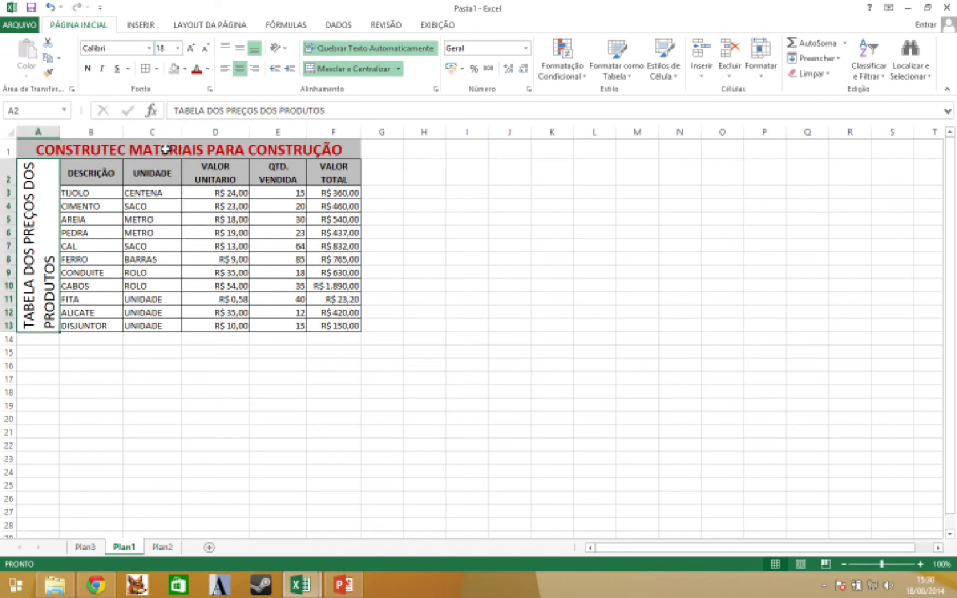
click(238, 50)
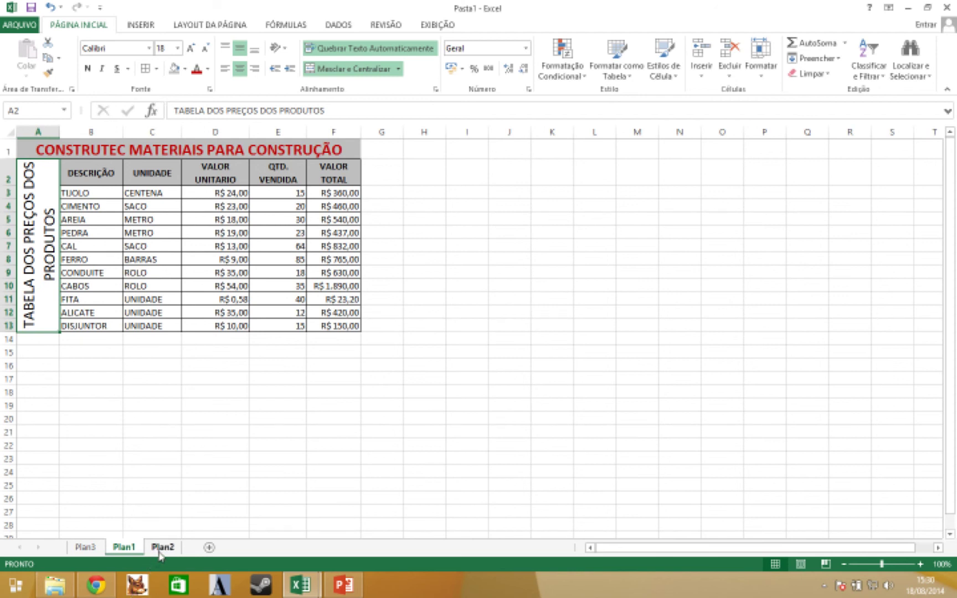
- Make the side title on Plan1 bold and fill its merged cell with gray, as on Plan2
drag(160, 556, 158, 550)
click(91, 69)
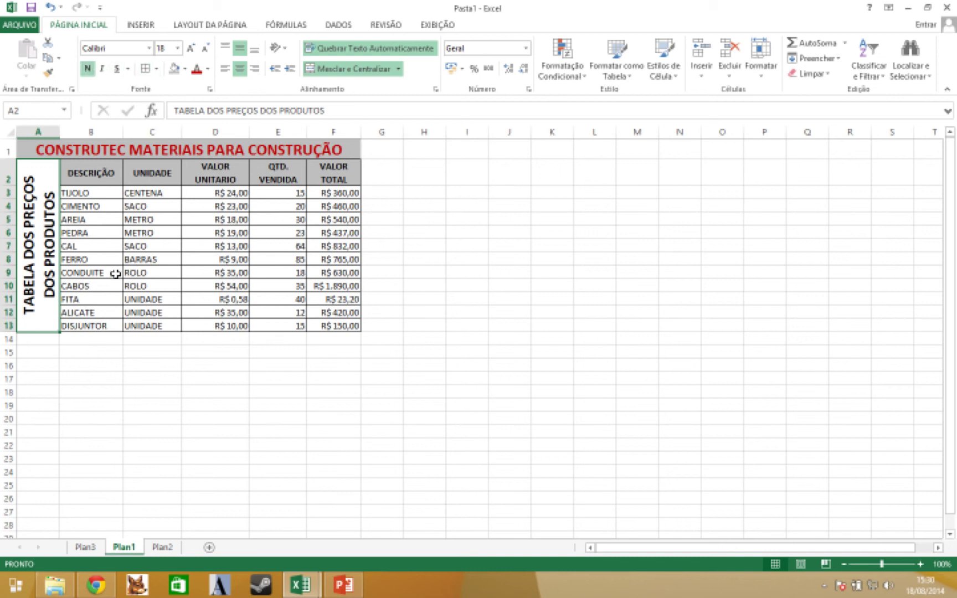
click(174, 69)
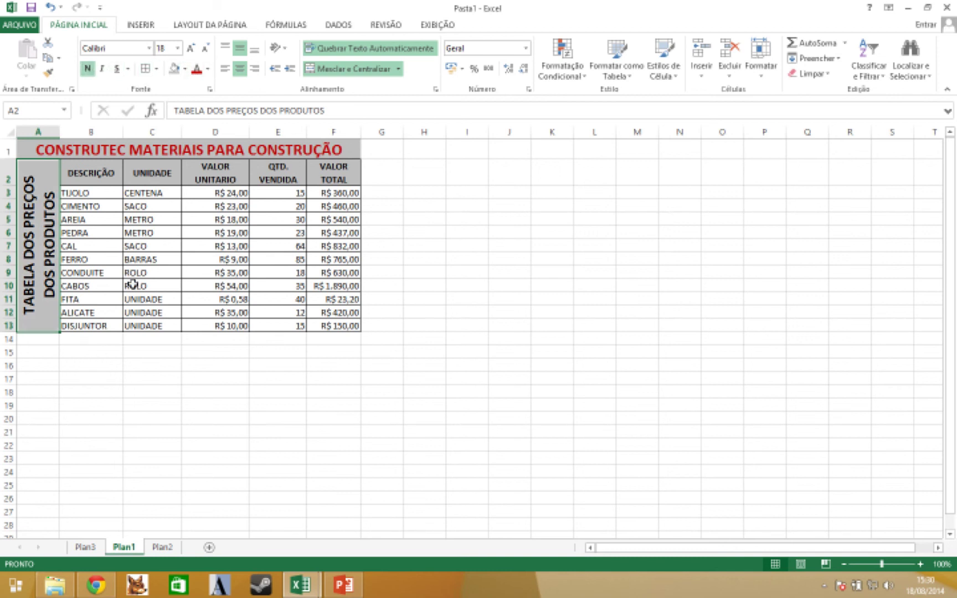
click(131, 363)
click(265, 421)
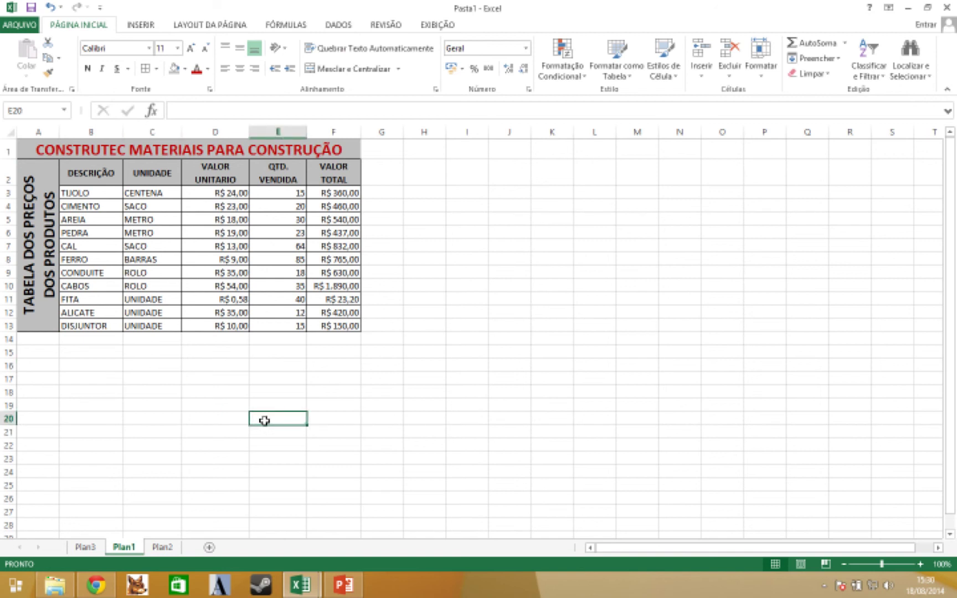